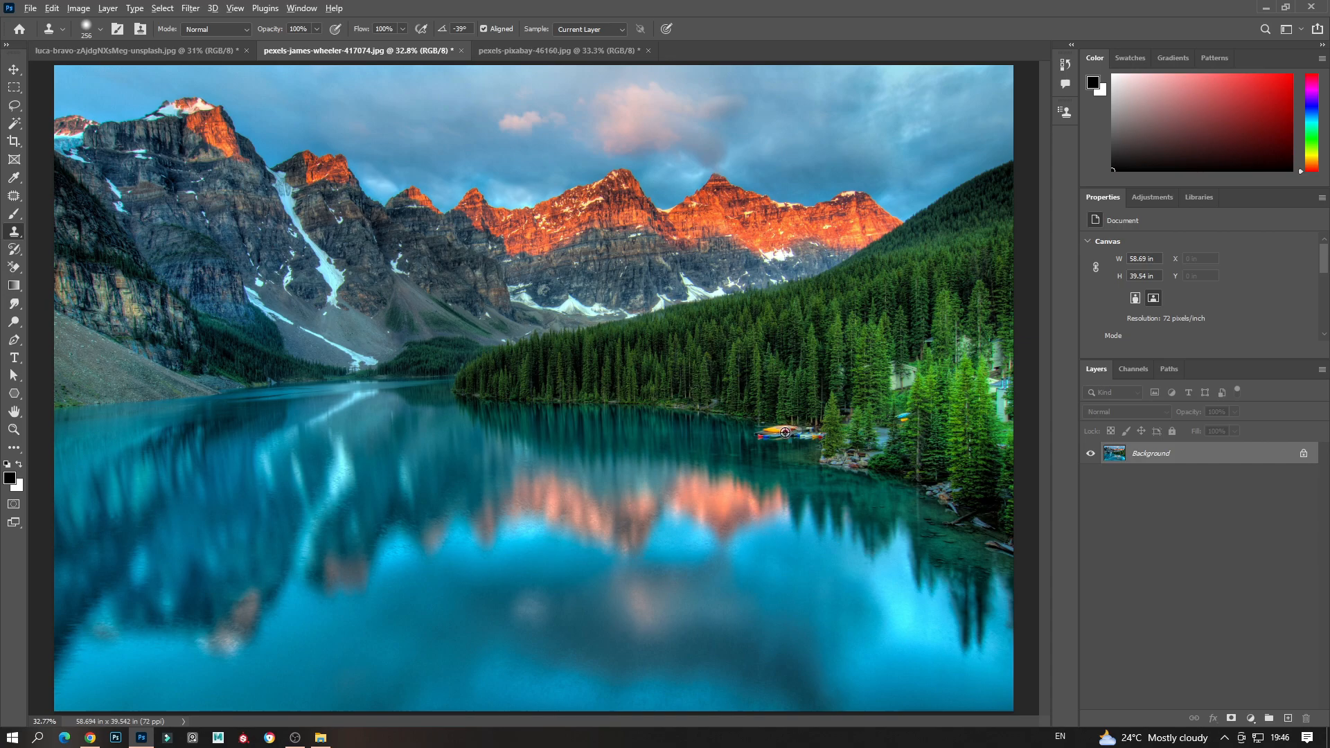
- Try cloning the canoe dock onto the water along the forest shoreline, directly on the Background layer
{"action": "left_click", "coordinate": [785, 432], "text": "alt"}
{"action": "left_click", "coordinate": [600, 400]}
{"action": "mouse_move", "coordinate": [600, 399]}
{"action": "left_mouse_down"}
{"action": "mouse_move", "coordinate": [618, 396]}
{"action": "mouse_move", "coordinate": [577, 400]}
{"action": "left_mouse_up"}
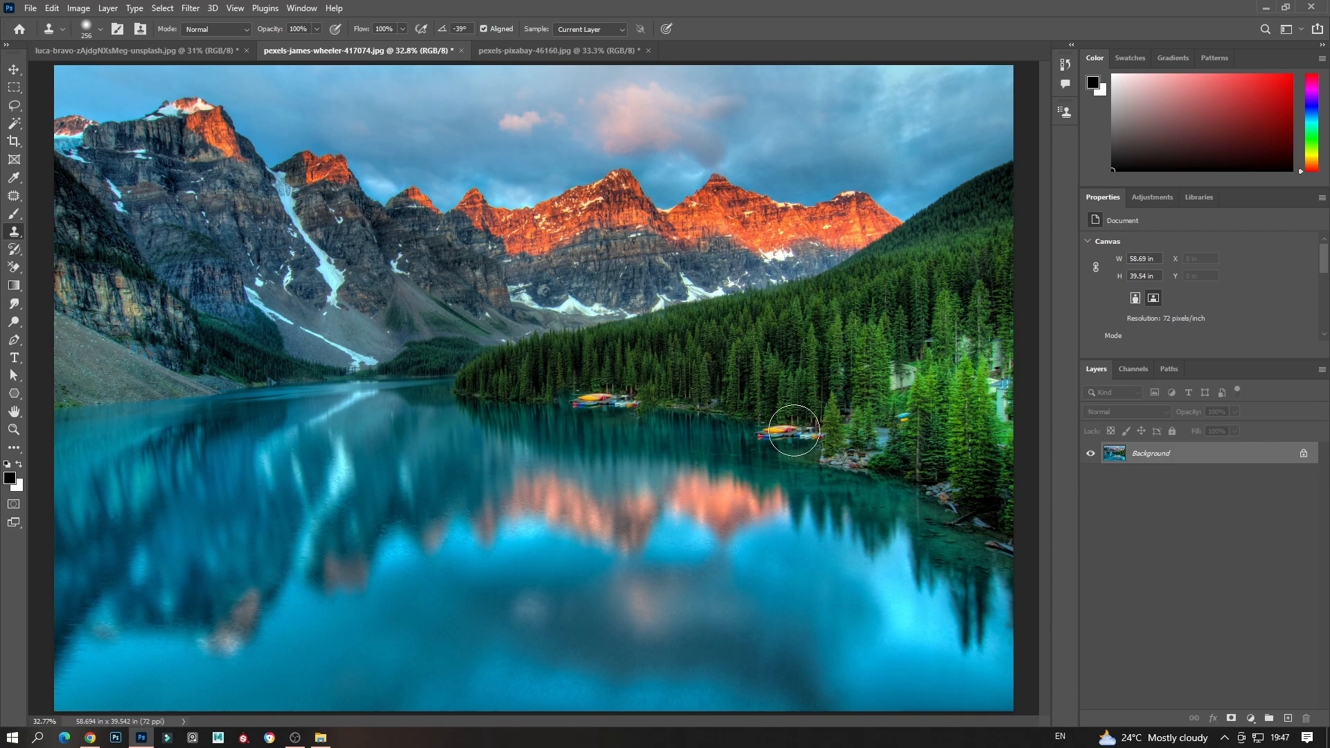
{"action": "key", "text": "ctrl+z"}
{"action": "key", "text": "ctrl+z"}
- Add a new empty layer above the Background for the cloning
{"action": "key", "text": "ctrl+shift+n"}
{"action": "key", "text": "Return"}
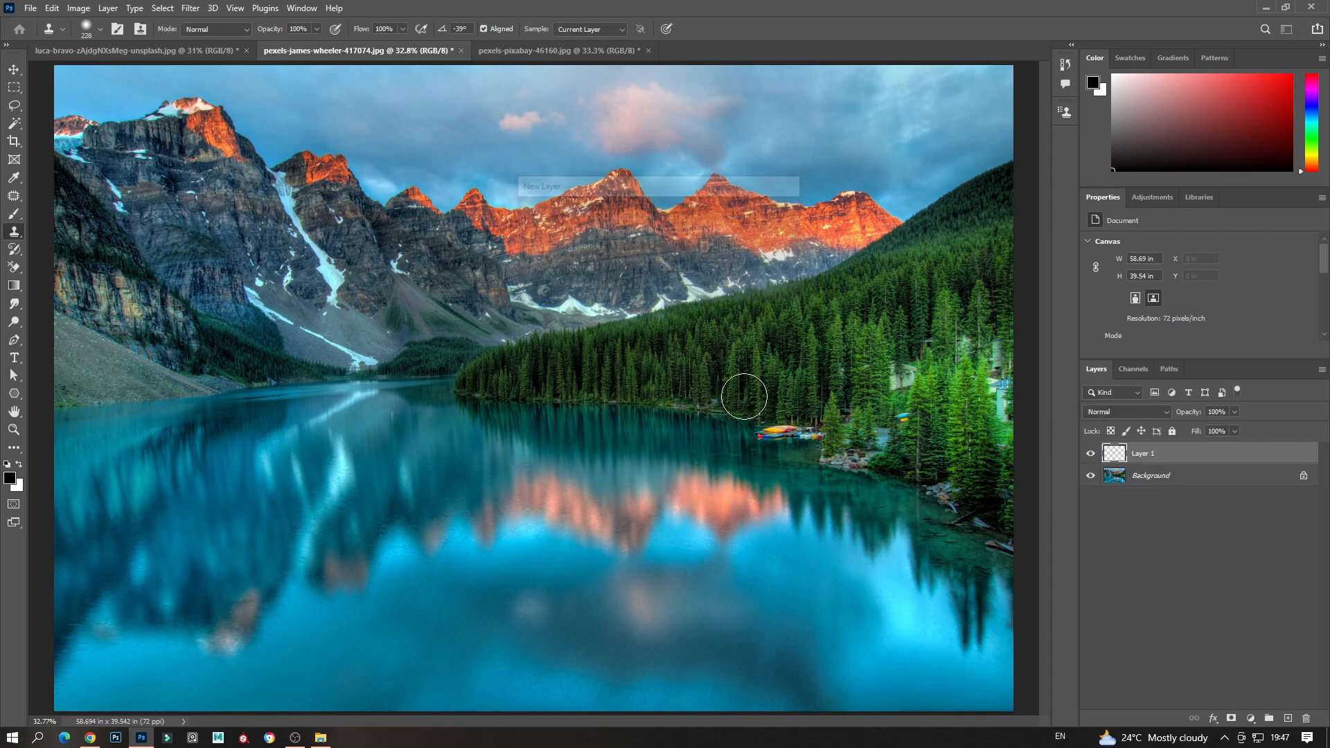
{"action": "scroll", "coordinate": [693, 399], "scroll_direction": "up", "scroll_amount": 2}
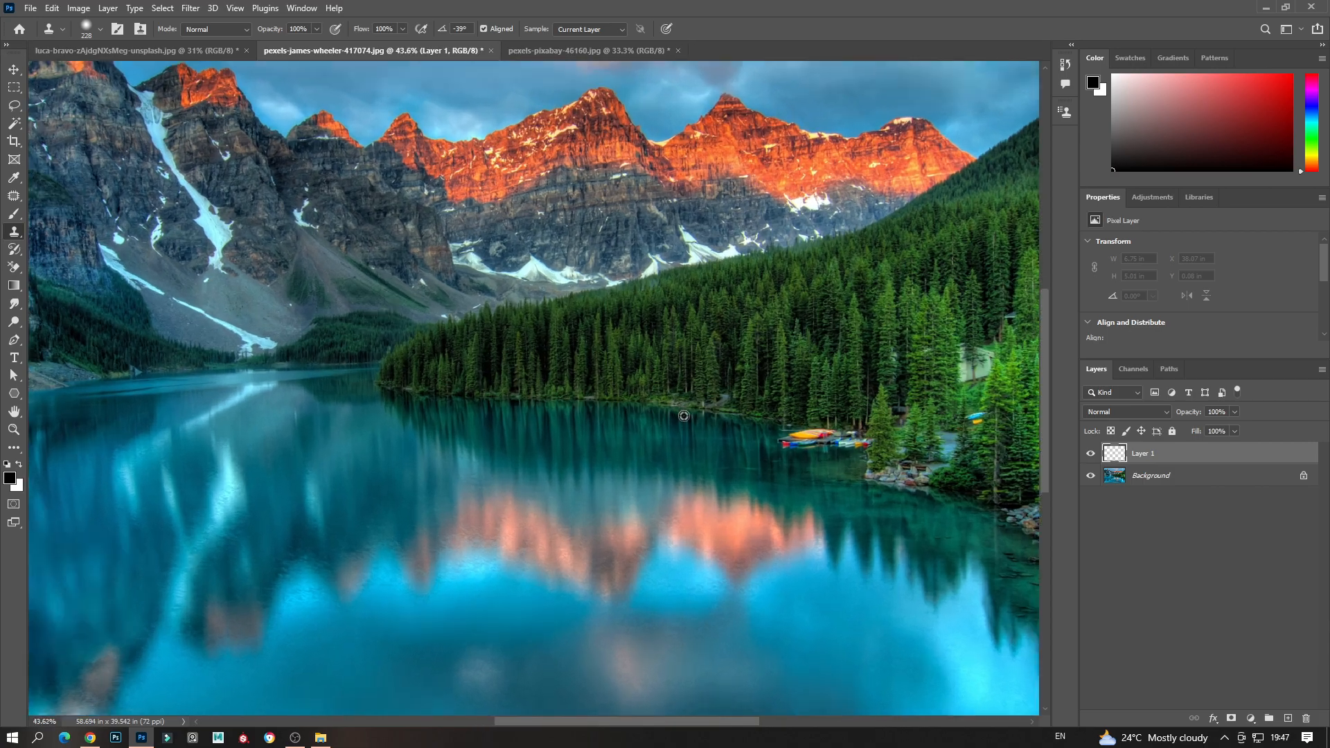
{"action": "scroll", "coordinate": [686, 414], "scroll_direction": "down", "scroll_amount": 3}
{"action": "scroll", "coordinate": [771, 412], "scroll_direction": "up", "scroll_amount": 3}
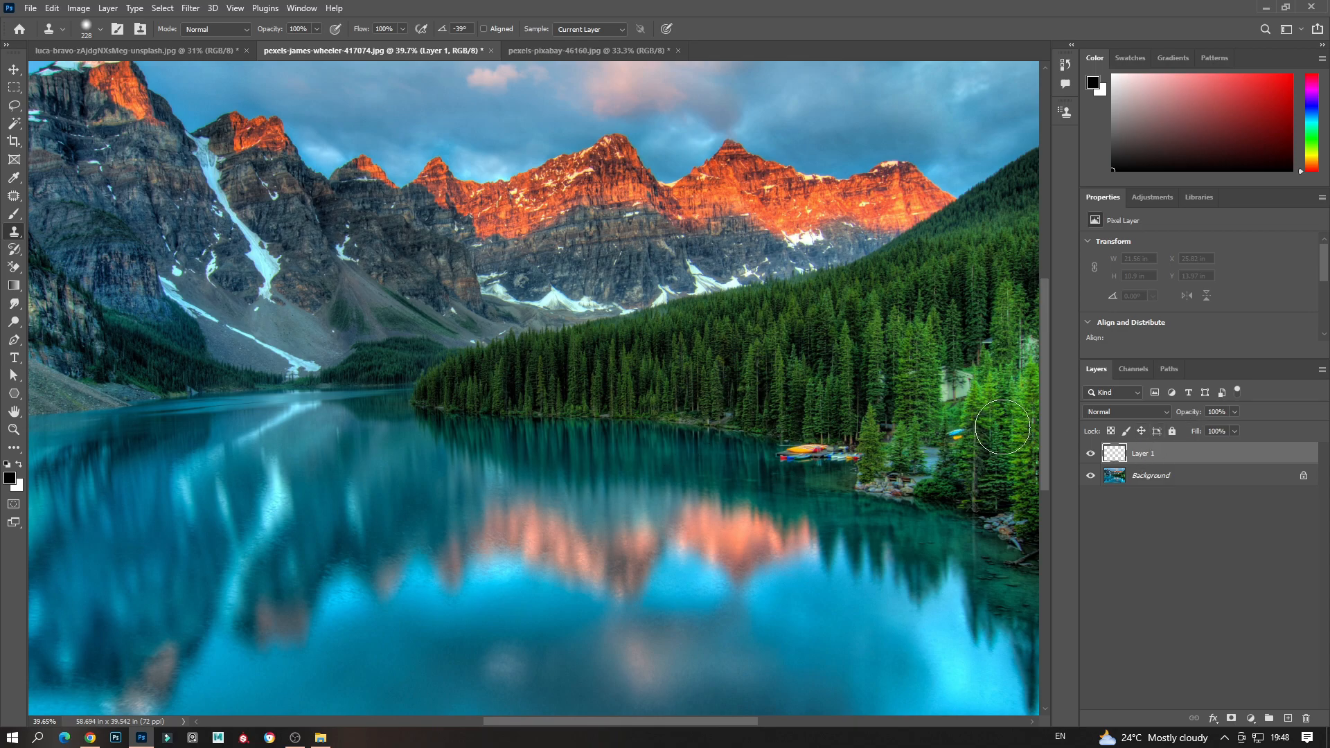
- Set the Clone Stamp to sample Current & Below and clone the canoe dock onto the water beside the forest
{"action": "left_click", "coordinate": [613, 28]}
{"action": "left_click", "coordinate": [603, 29]}
{"action": "left_click", "coordinate": [599, 29]}
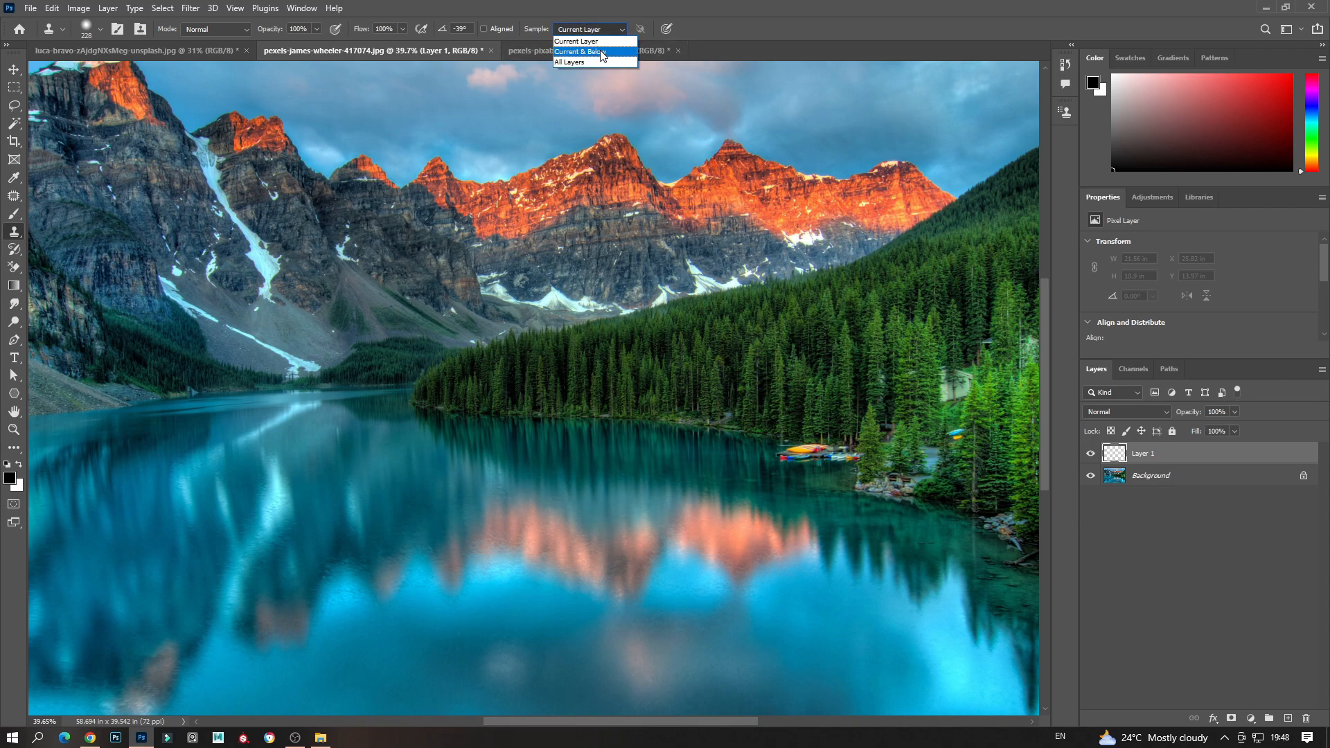
{"action": "left_click", "coordinate": [601, 53]}
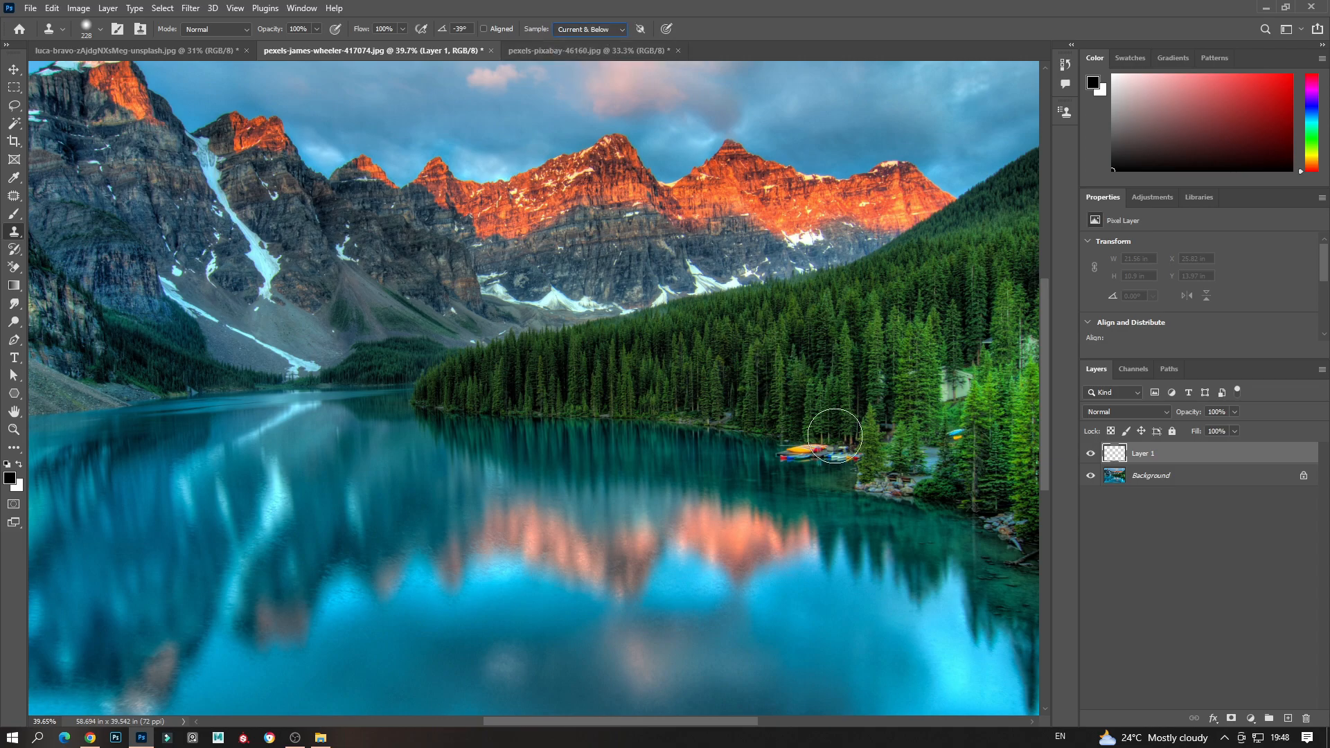
{"action": "left_click", "coordinate": [810, 453], "text": "alt"}
{"action": "left_click", "coordinate": [677, 451]}
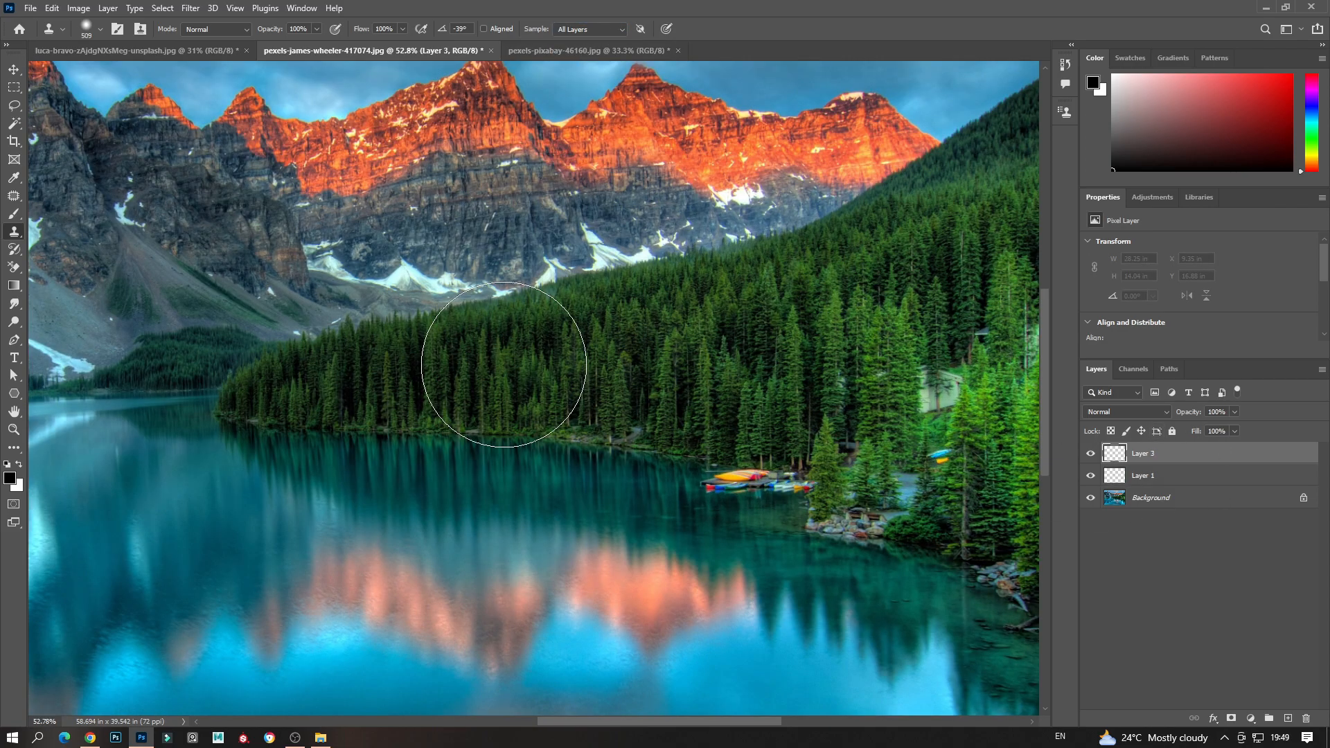
- On Layer 1, sample trees from the forest near the shoreline and clone them over another part of the image
{"action": "scroll", "coordinate": [520, 387], "scroll_direction": "up", "scroll_amount": 3}
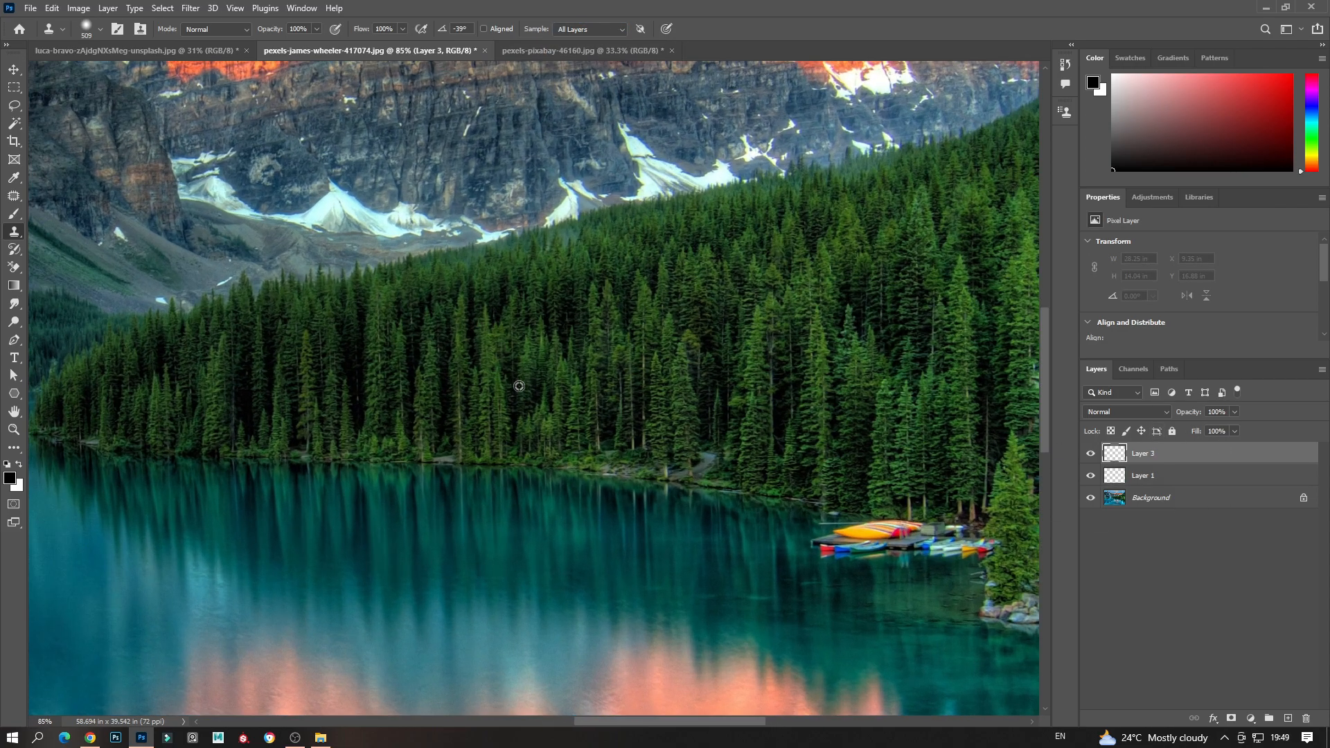
{"action": "left_click", "coordinate": [1178, 475]}
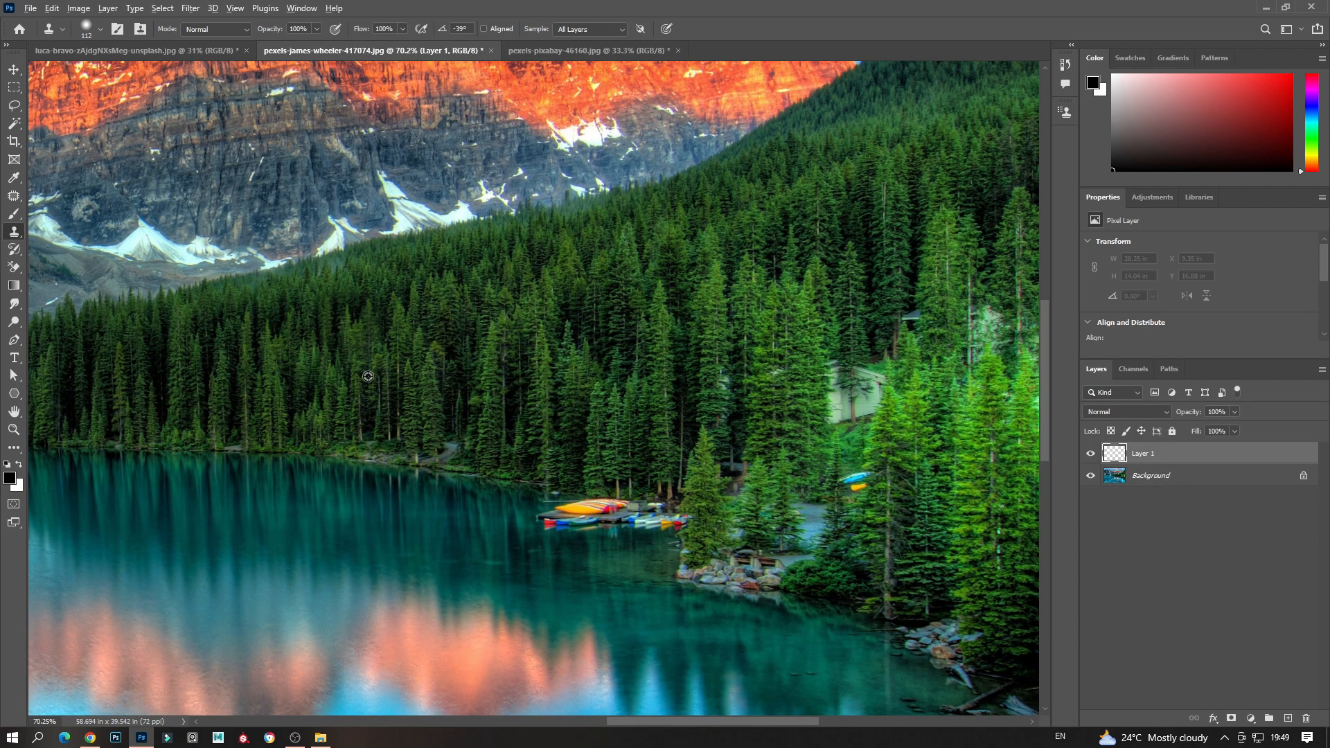
{"action": "left_click", "coordinate": [367, 376], "text": "alt"}
{"action": "mouse_move", "coordinate": [616, 355]}
{"action": "left_mouse_down"}
{"action": "mouse_move", "coordinate": [582, 312]}
{"action": "mouse_move", "coordinate": [629, 311]}
{"action": "left_mouse_up"}
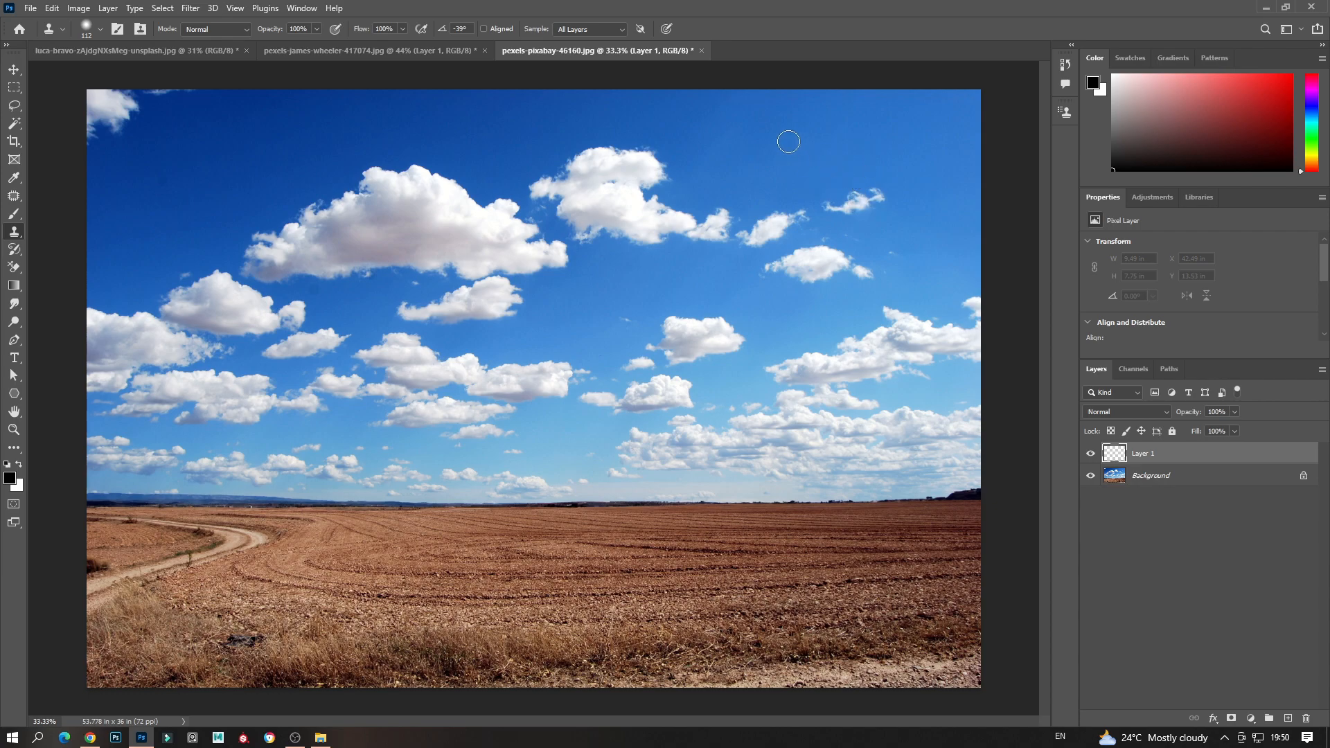
- In pexels-pixabay-46160.jpg, clone a small cloud into three empty areas of the upper sky
{"action": "mouse_move", "coordinate": [745, 150]}
{"action": "left_mouse_down"}
{"action": "mouse_move", "coordinate": [774, 143]}
{"action": "mouse_move", "coordinate": [739, 157]}
{"action": "mouse_move", "coordinate": [726, 142]}
{"action": "mouse_move", "coordinate": [748, 145]}
{"action": "left_mouse_up"}
{"action": "mouse_move", "coordinate": [234, 153]}
{"action": "left_mouse_down"}
{"action": "mouse_move", "coordinate": [207, 167]}
{"action": "mouse_move", "coordinate": [260, 141]}
{"action": "mouse_move", "coordinate": [199, 151]}
{"action": "left_mouse_up"}
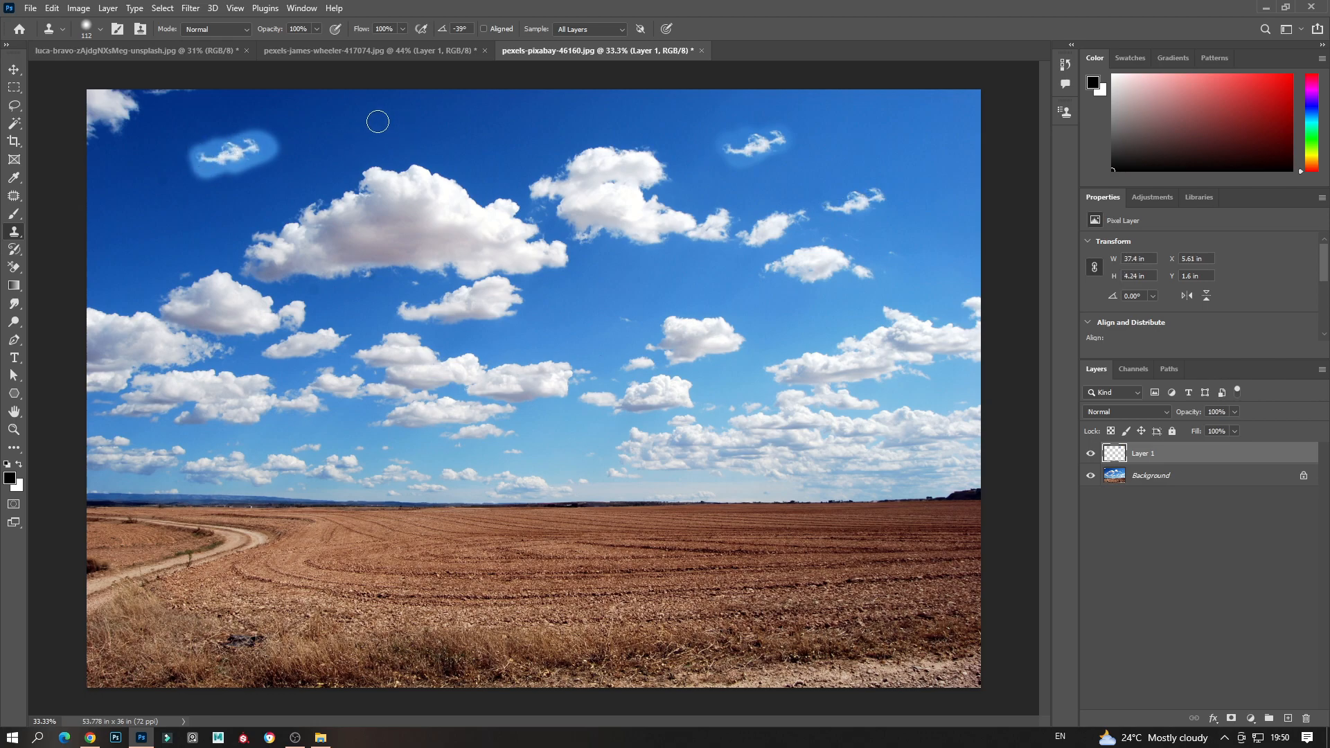
{"action": "mouse_move", "coordinate": [365, 116]}
{"action": "left_mouse_down"}
{"action": "mouse_move", "coordinate": [332, 122]}
{"action": "mouse_move", "coordinate": [372, 110]}
{"action": "left_mouse_up"}
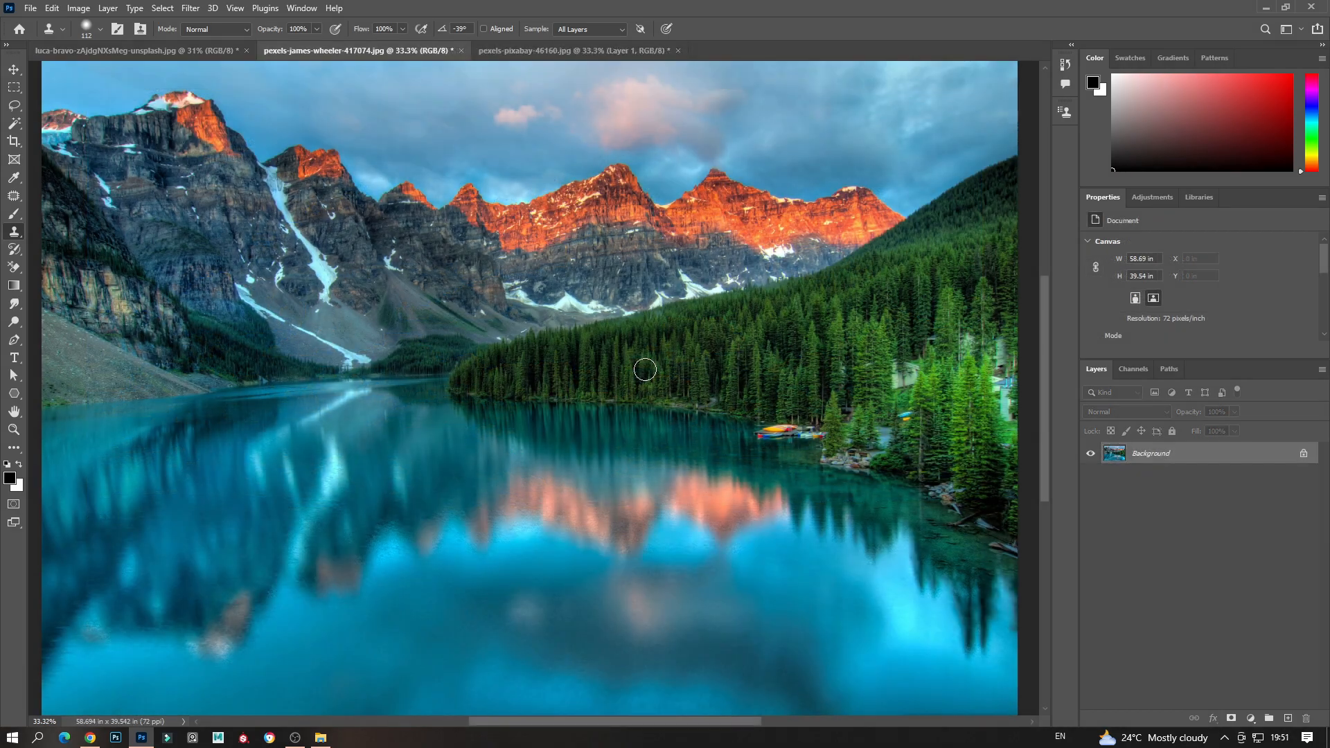
- In pexels-james-wheeler-417074.jpg, try cloning the orange mountain peak and some forest trees onto the lake, and undo both
{"action": "left_click", "coordinate": [619, 176], "text": "alt"}
{"action": "left_click_drag", "start_coordinate": [273, 449], "coordinate": [309, 443]}
{"action": "left_click", "coordinate": [732, 356], "text": "alt"}
{"action": "left_click_drag", "start_coordinate": [323, 392], "coordinate": [297, 373]}
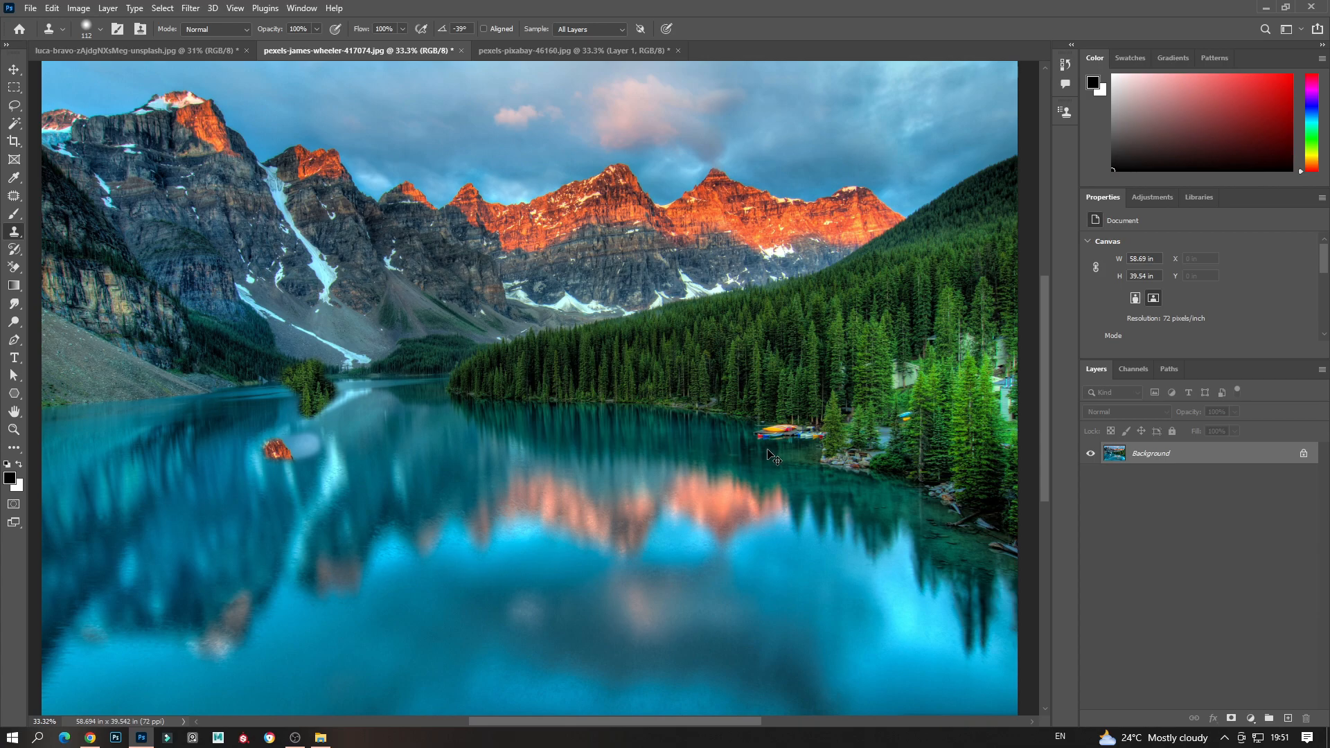
{"action": "key", "text": "ctrl+z"}
{"action": "key", "text": "ctrl+z"}
{"action": "key", "text": "ctrl+z"}
{"action": "key", "text": "ctrl+z"}
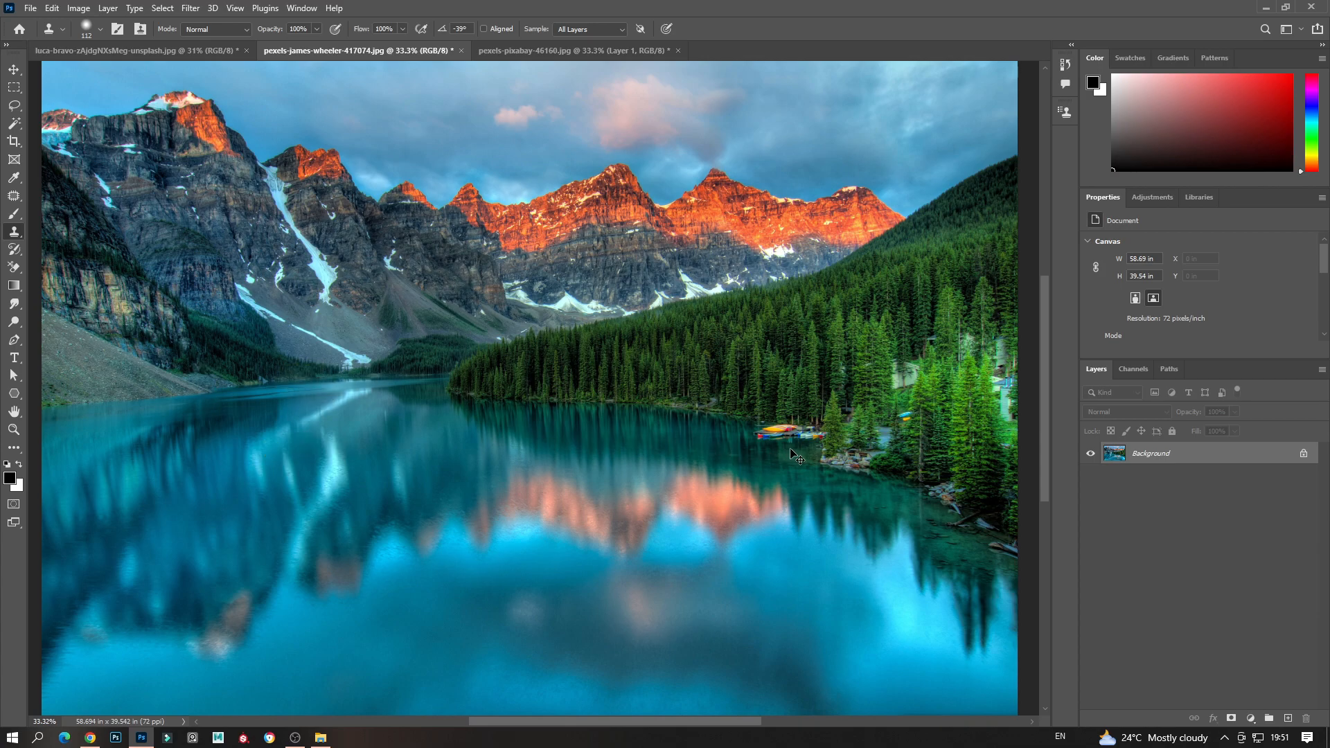
- Open the Clone Source settings and switch between the first and second source slots, ending on the first
{"action": "left_click", "coordinate": [300, 9]}
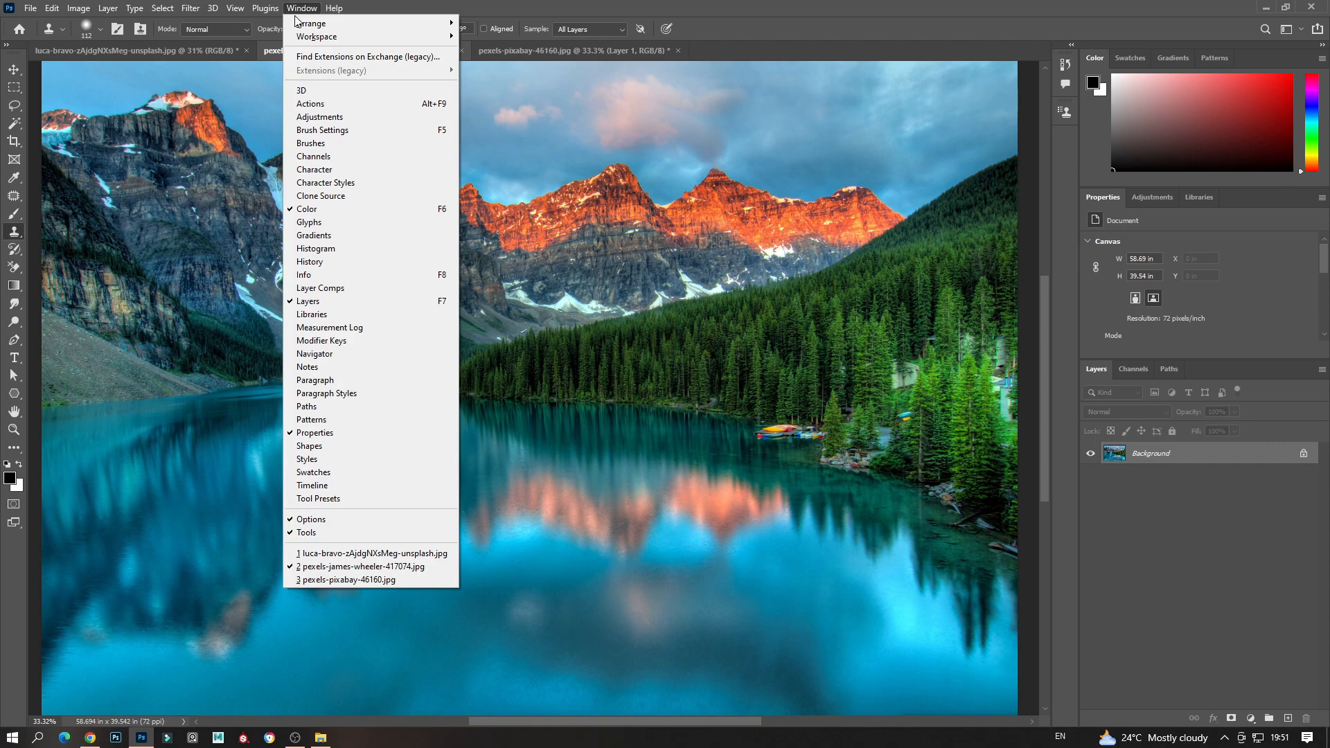
{"action": "left_click", "coordinate": [350, 196]}
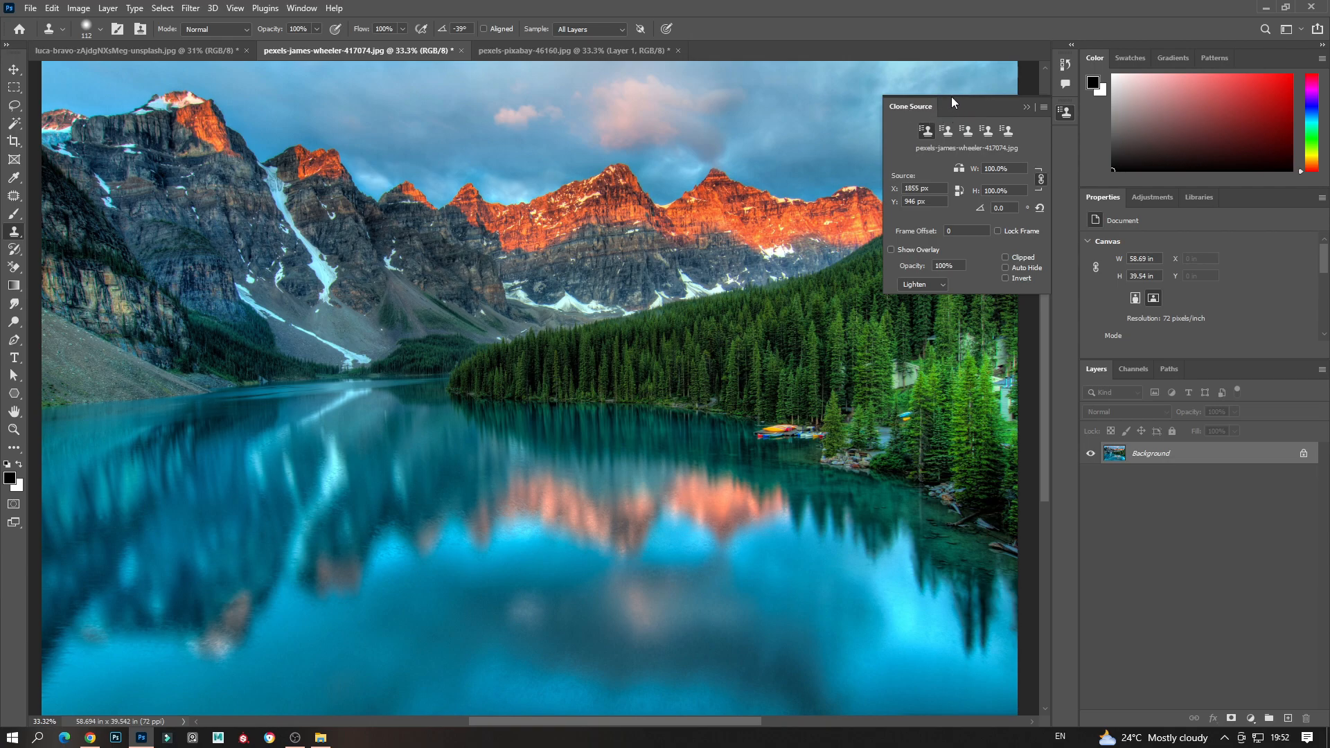
{"action": "left_click", "coordinate": [947, 132]}
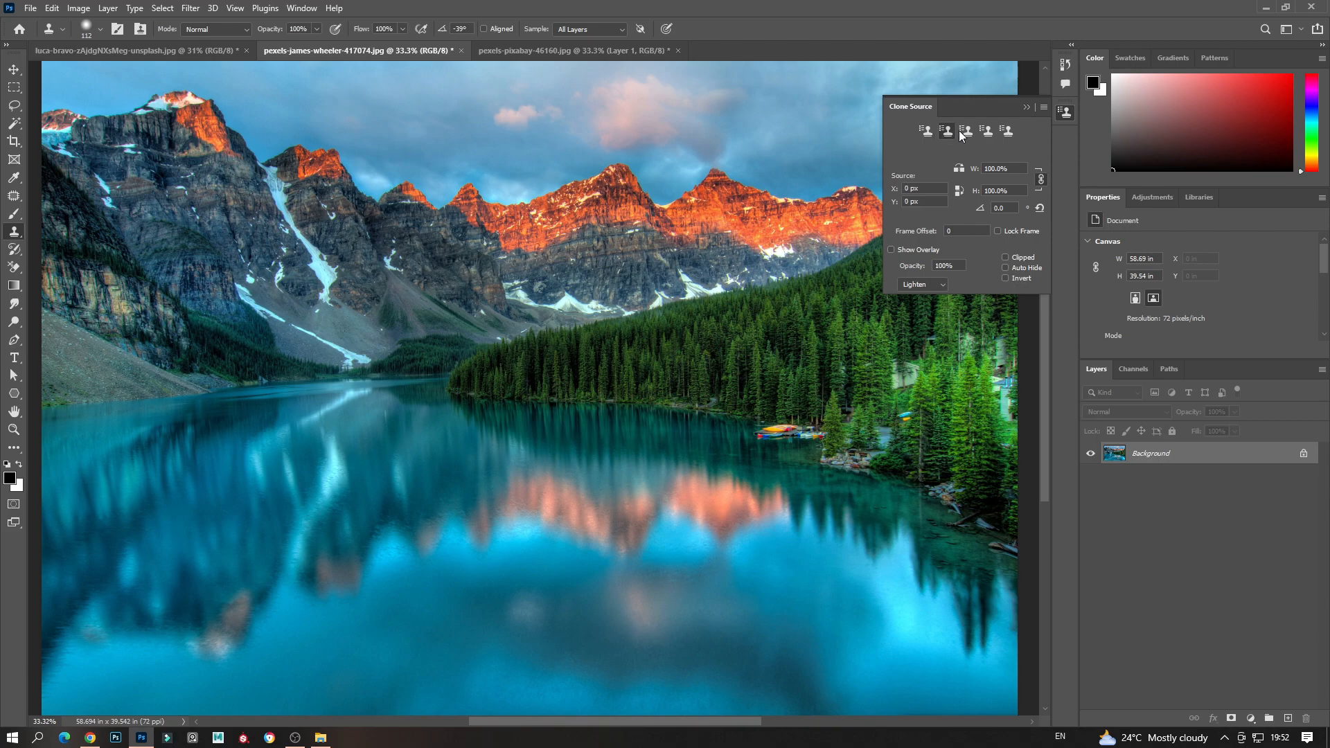
{"action": "left_click", "coordinate": [932, 133]}
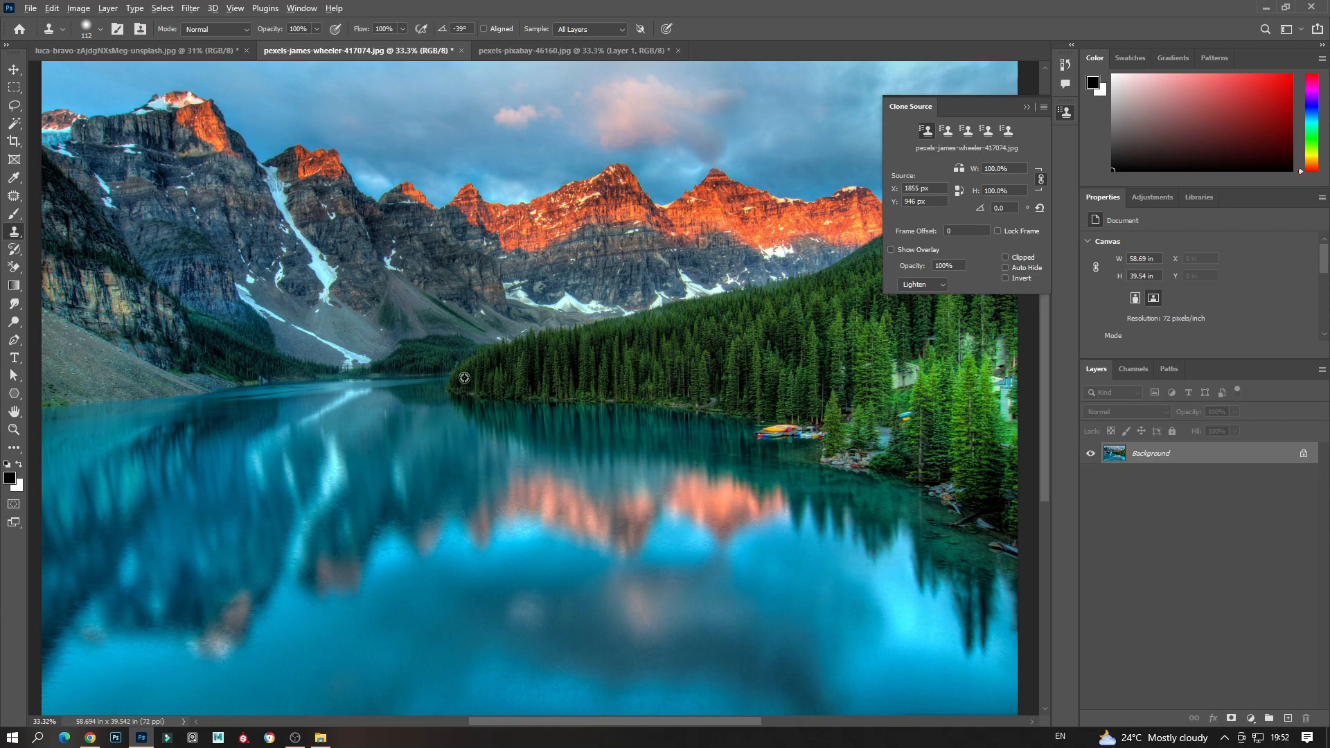
- Extend the forest's tip with the first clone source, and store the canoe dock as the second source and paint it onto the lake
{"action": "key", "text": "ctrl+v"}
{"action": "left_click", "coordinate": [948, 132]}
{"action": "left_click", "coordinate": [781, 429], "text": "alt"}
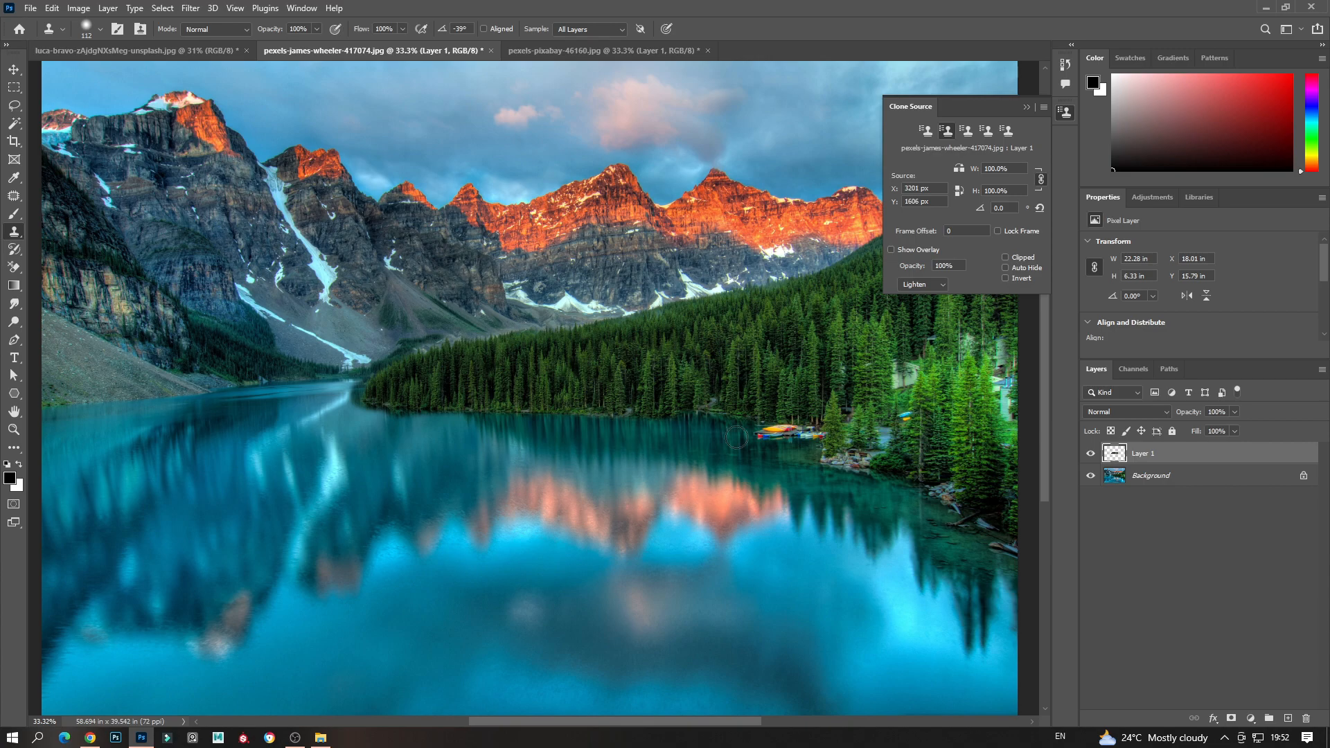
{"action": "mouse_move", "coordinate": [340, 503]}
{"action": "left_mouse_down"}
{"action": "mouse_move", "coordinate": [381, 486]}
{"action": "mouse_move", "coordinate": [392, 492]}
{"action": "mouse_move", "coordinate": [368, 508]}
{"action": "mouse_move", "coordinate": [344, 502]}
{"action": "mouse_move", "coordinate": [426, 502]}
{"action": "left_mouse_up"}
- Store the small pink cloud as the third clone source and clone it into two other areas of the sky
{"action": "left_click", "coordinate": [967, 131]}
{"action": "left_click", "coordinate": [623, 170], "text": "alt"}
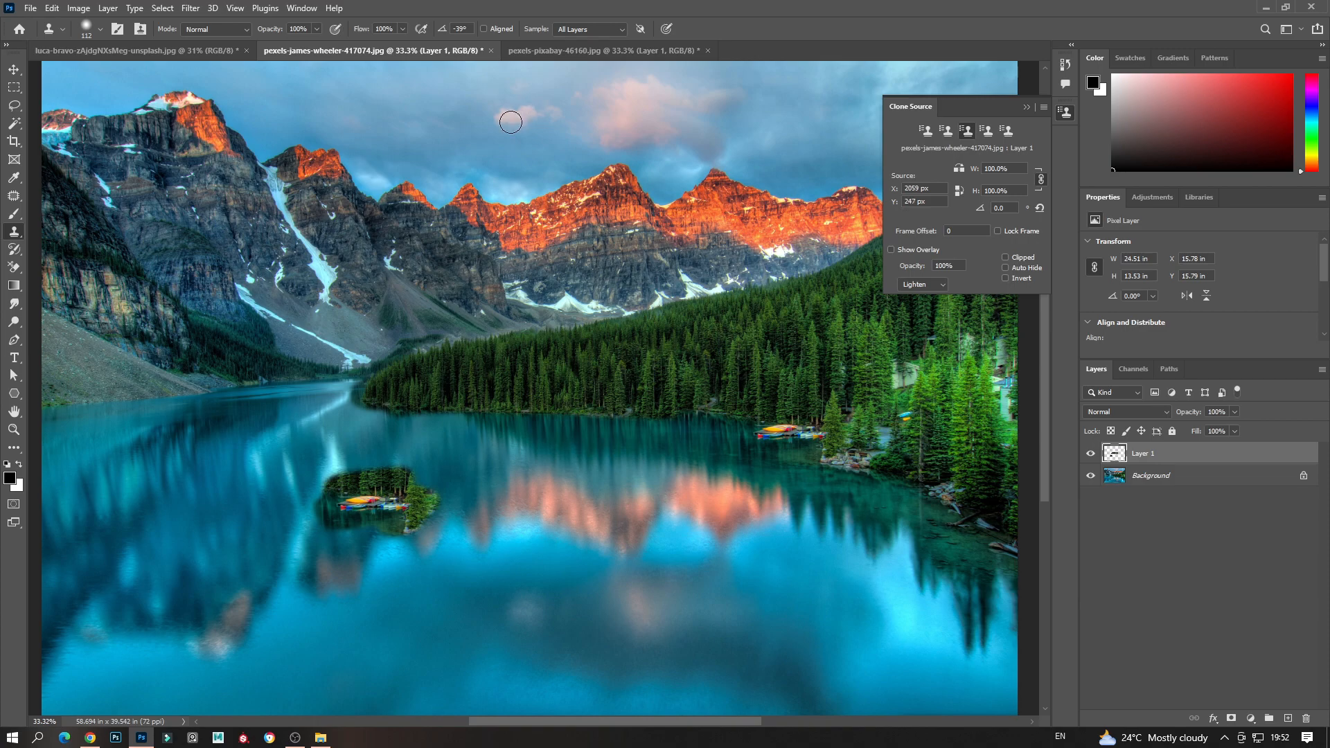
{"action": "mouse_move", "coordinate": [385, 106]}
{"action": "left_mouse_down"}
{"action": "mouse_move", "coordinate": [364, 94]}
{"action": "mouse_move", "coordinate": [344, 108]}
{"action": "left_mouse_up"}
{"action": "left_click", "coordinate": [829, 98]}
- Clone another canoe dock onto the middle of the lake with the second source and extend the tree line with the first
{"action": "left_click", "coordinate": [947, 131]}
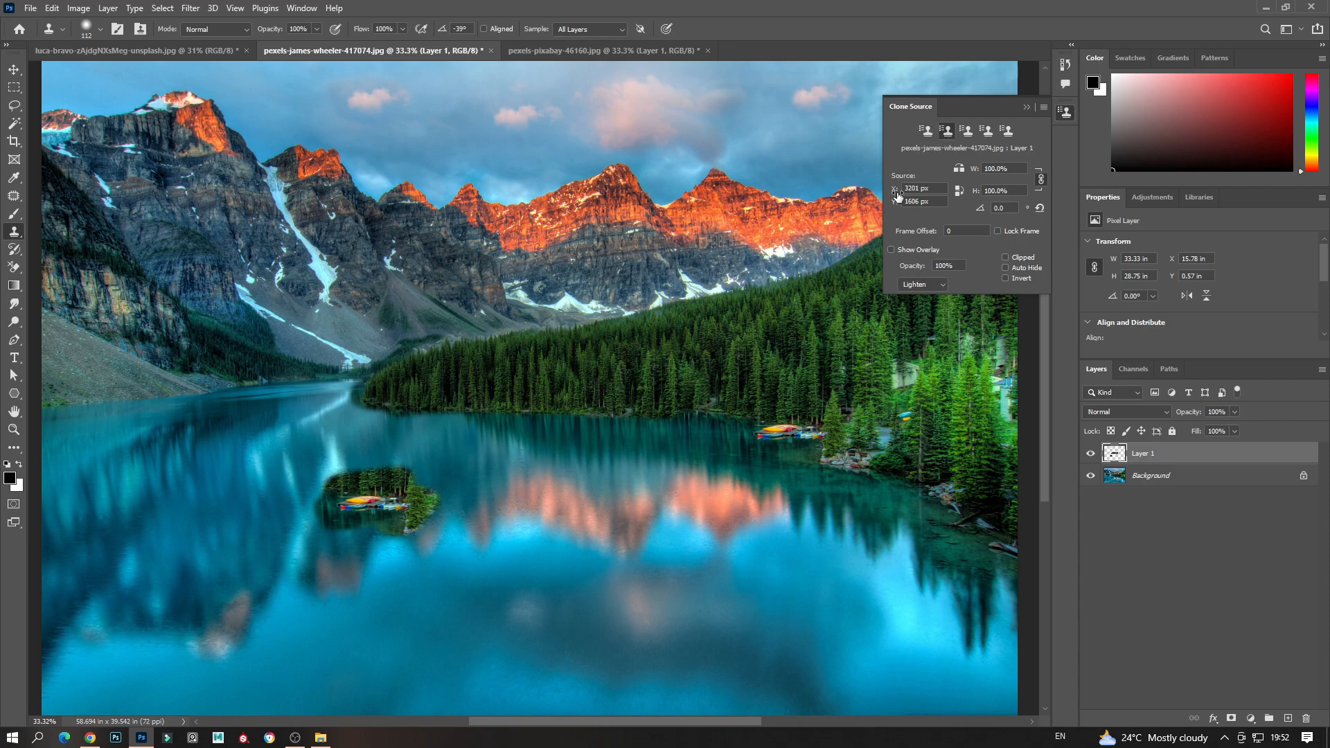
{"action": "left_click_drag", "start_coordinate": [555, 468], "coordinate": [533, 471]}
{"action": "left_click_drag", "start_coordinate": [485, 95], "coordinate": [437, 97]}
{"action": "key", "text": "ctrl+z"}
{"action": "left_click", "coordinate": [927, 131]}
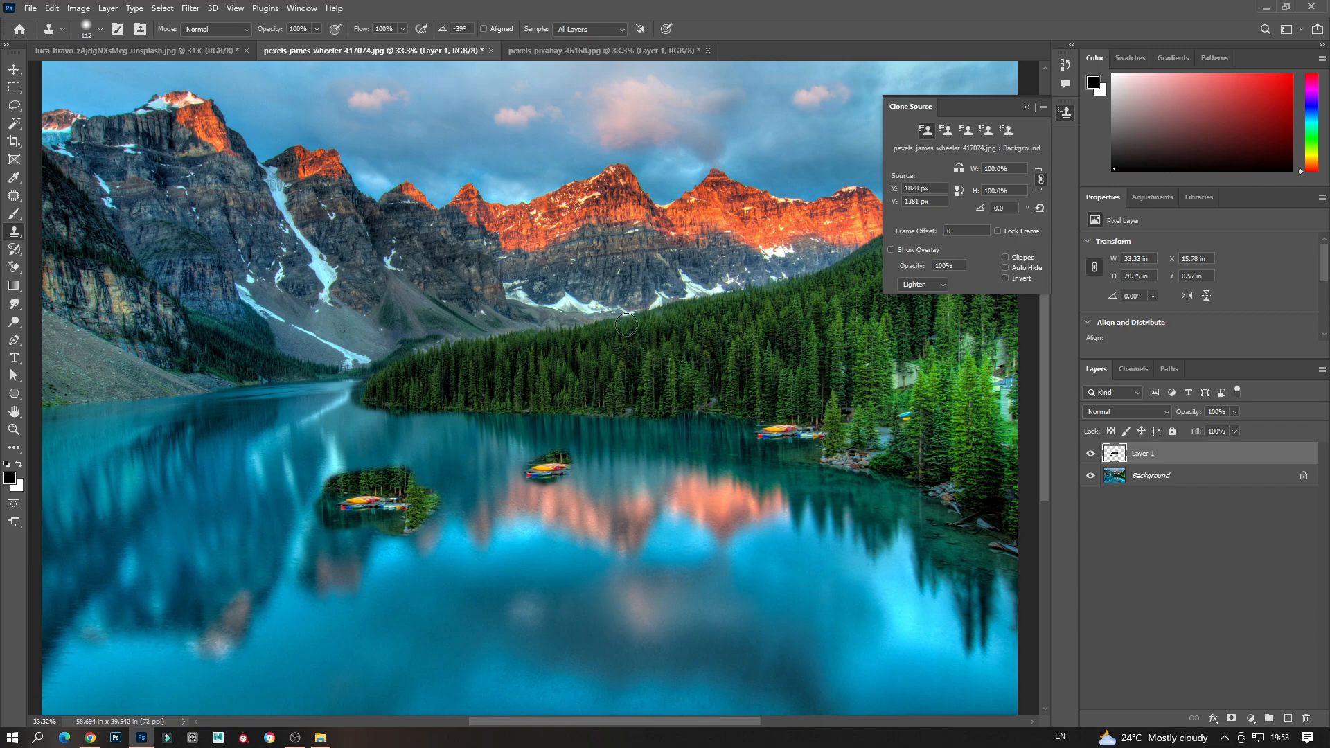
{"action": "mouse_move", "coordinate": [352, 389]}
{"action": "left_mouse_down"}
{"action": "mouse_move", "coordinate": [381, 400]}
{"action": "mouse_move", "coordinate": [343, 395]}
{"action": "mouse_move", "coordinate": [321, 384]}
{"action": "mouse_move", "coordinate": [325, 372]}
{"action": "mouse_move", "coordinate": [344, 382]}
{"action": "mouse_move", "coordinate": [363, 343]}
{"action": "mouse_move", "coordinate": [388, 350]}
{"action": "mouse_move", "coordinate": [335, 367]}
{"action": "mouse_move", "coordinate": [338, 408]}
{"action": "mouse_move", "coordinate": [303, 393]}
{"action": "mouse_move", "coordinate": [618, 408]}
{"action": "mouse_move", "coordinate": [687, 379]}
{"action": "mouse_move", "coordinate": [701, 342]}
{"action": "left_mouse_up"}
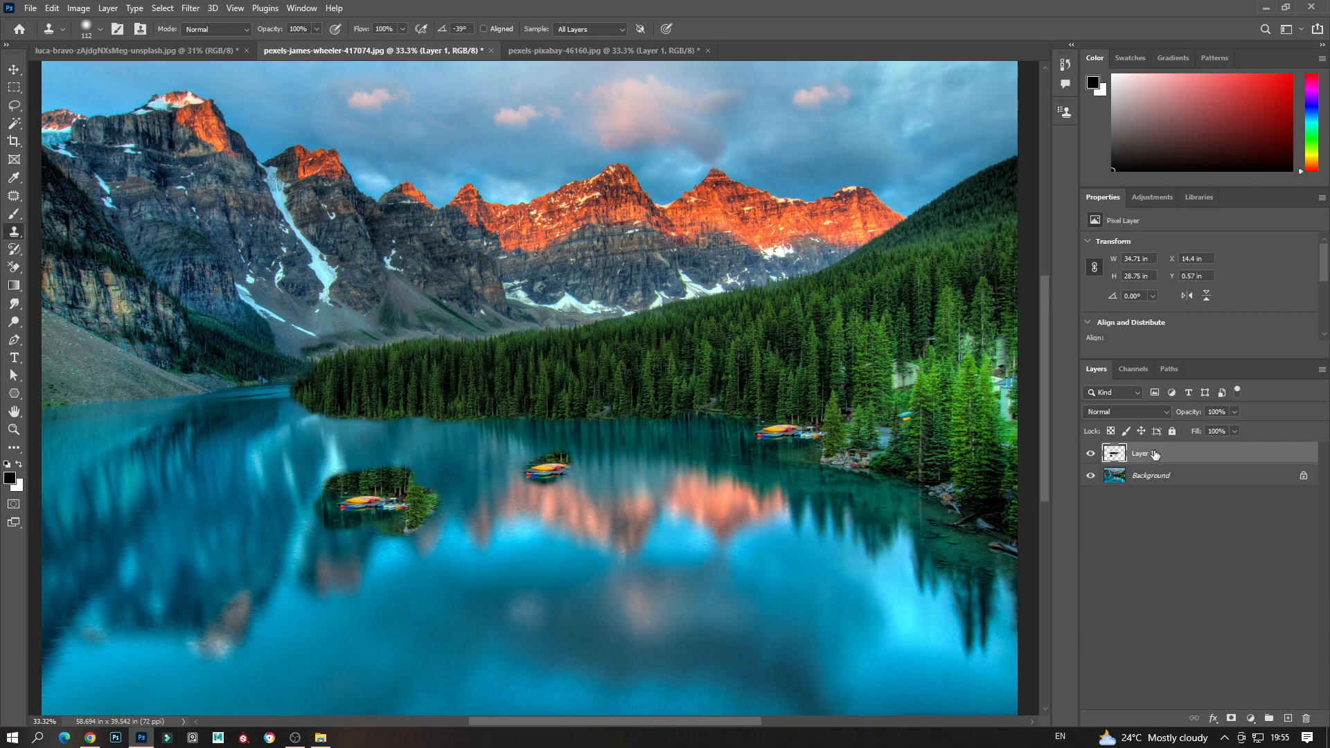
- Delete the layer holding the cloned objects and start over on a new empty layer
{"action": "key", "text": "Delete"}
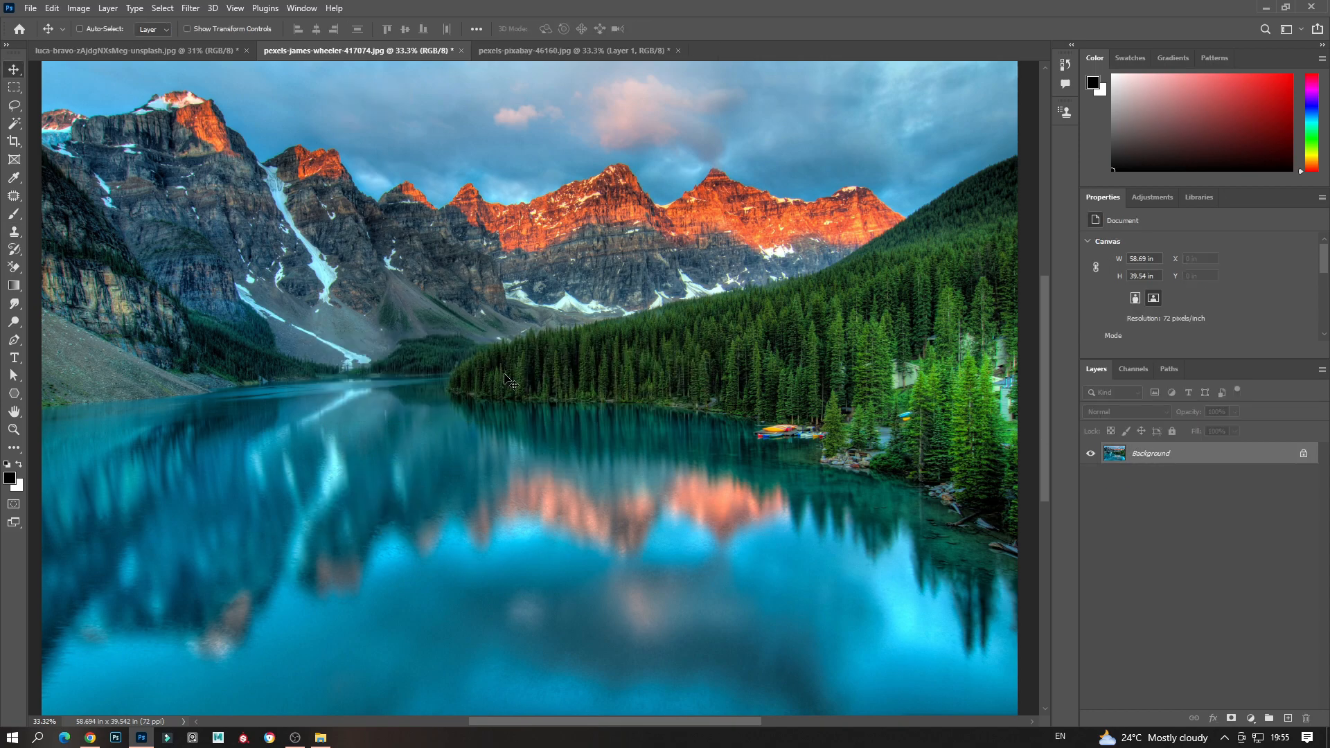
{"action": "key", "text": "ctrl+z"}
- Enlarge the brush, try cloning a patch of forest onto the far shore below the mountains, and undo it
{"action": "key", "text": "bracketright"}
{"action": "key", "text": "bracketright"}
{"action": "key", "text": "bracketright"}
{"action": "key", "text": "bracketright"}
{"action": "key", "text": "bracketright"}
{"action": "key", "text": "bracketright"}
{"action": "mouse_move", "coordinate": [335, 375]}
{"action": "left_mouse_down"}
{"action": "mouse_move", "coordinate": [312, 330]}
{"action": "mouse_move", "coordinate": [407, 306]}
{"action": "mouse_move", "coordinate": [414, 318]}
{"action": "left_mouse_up"}
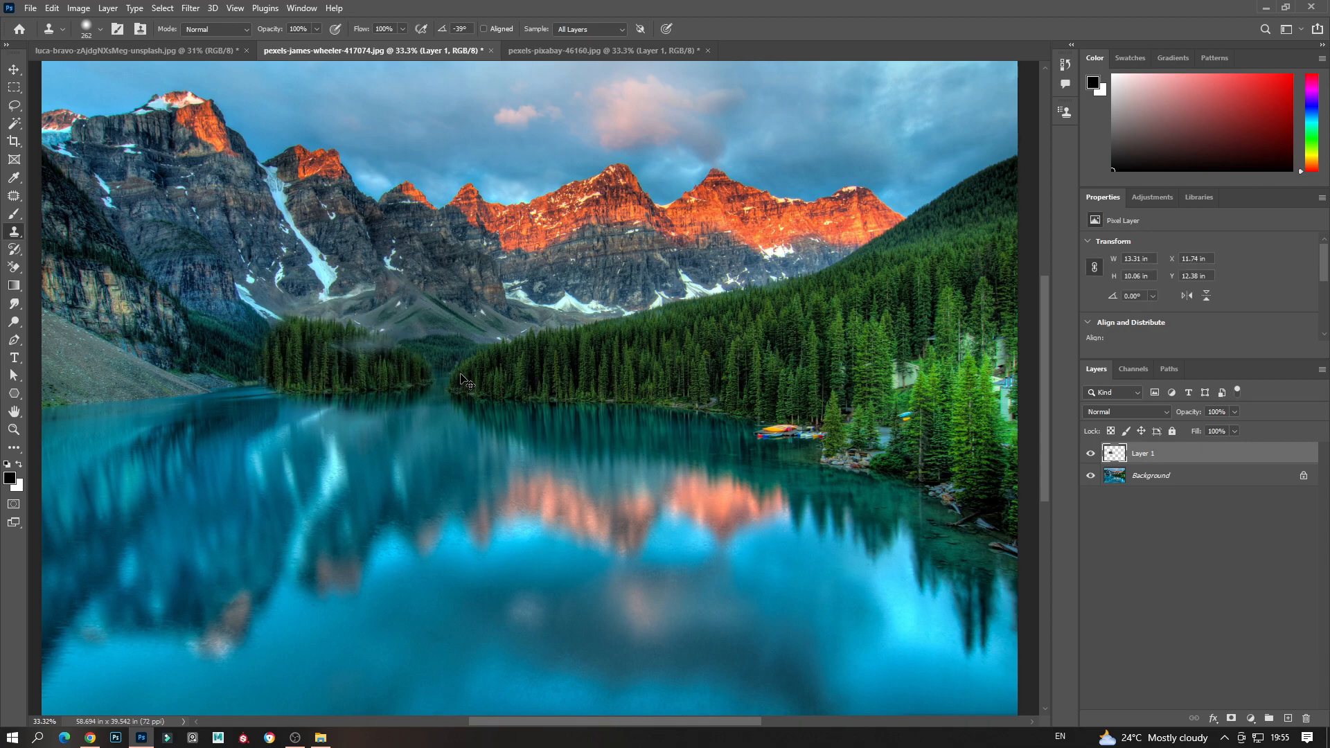
{"action": "key", "text": "ctrl+z"}
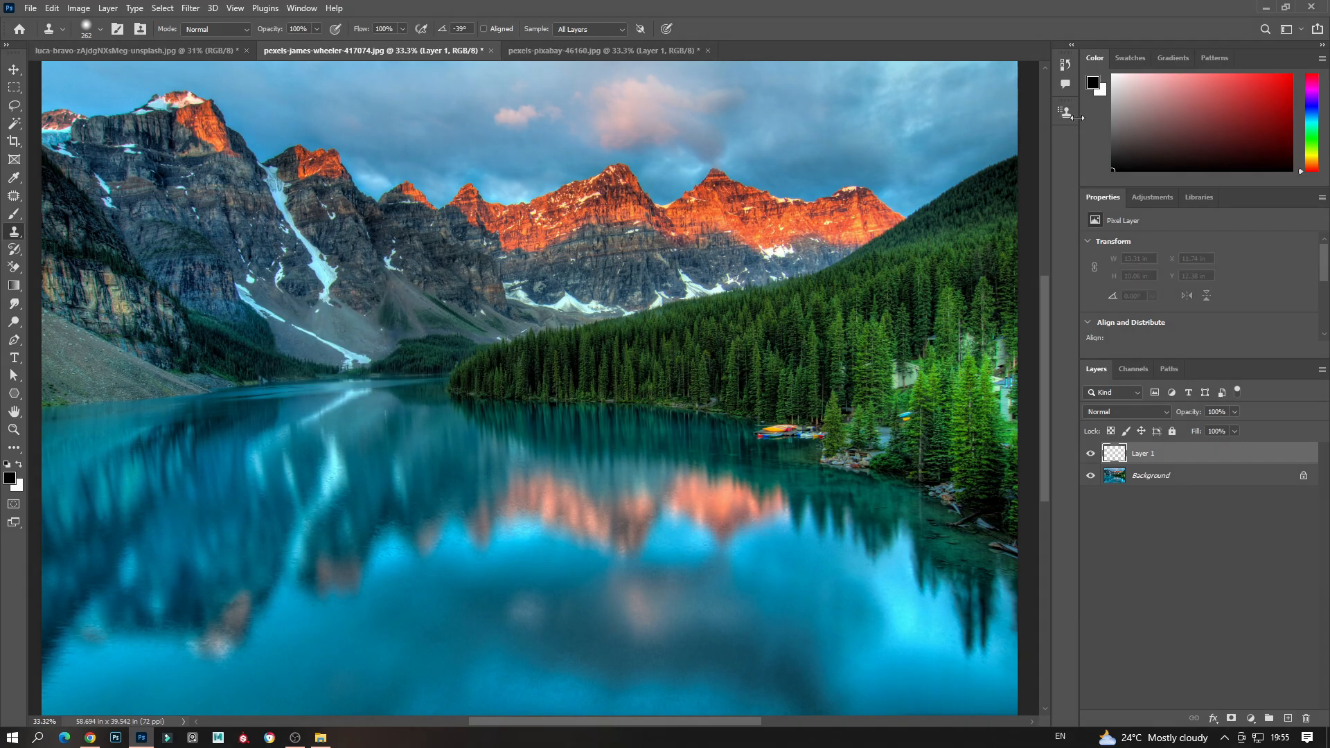
- Flip the clone source horizontally and clone the forest shoreline as a mirror image onto the lake's opposite shore
{"action": "left_click", "coordinate": [1065, 112]}
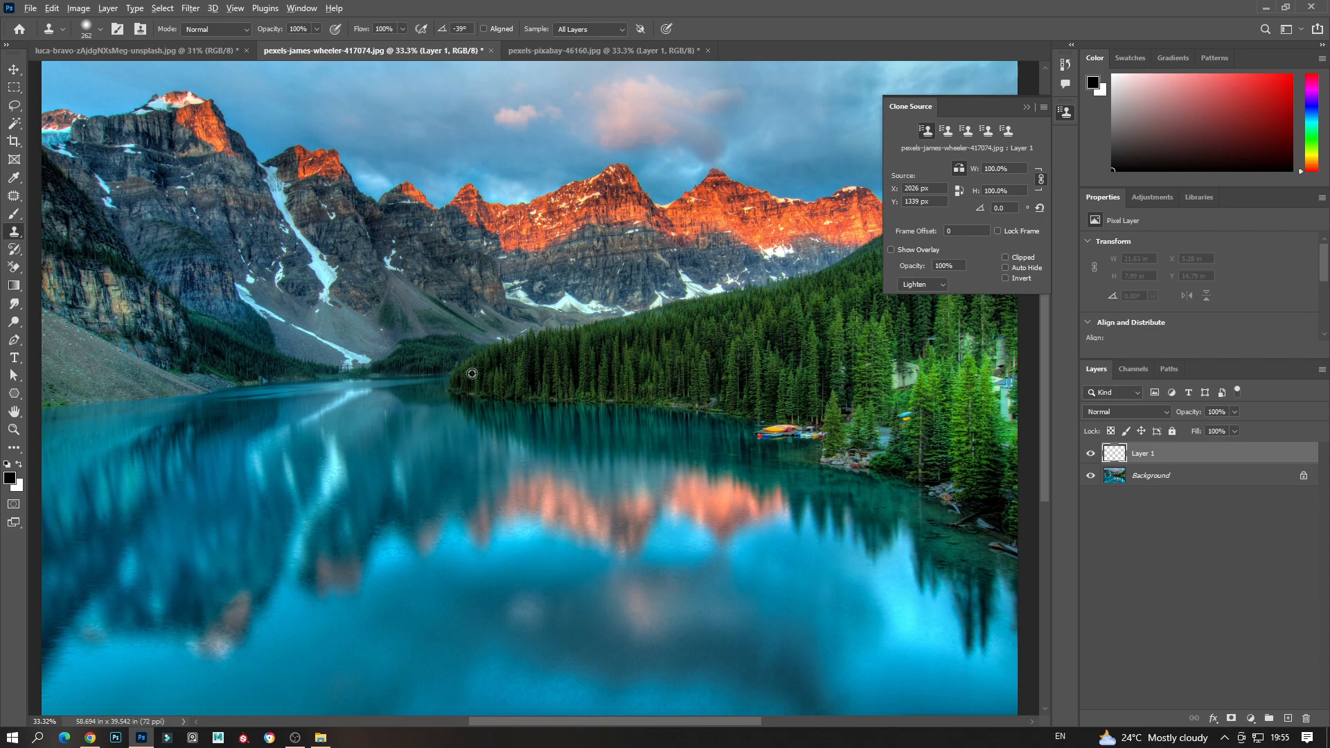
{"action": "mouse_move", "coordinate": [472, 374]}
{"action": "left_mouse_down"}
{"action": "mouse_move", "coordinate": [400, 383]}
{"action": "mouse_move", "coordinate": [274, 364]}
{"action": "mouse_move", "coordinate": [353, 362]}
{"action": "mouse_move", "coordinate": [220, 293]}
{"action": "mouse_move", "coordinate": [357, 344]}
{"action": "mouse_move", "coordinate": [126, 194]}
{"action": "mouse_move", "coordinate": [56, 241]}
{"action": "mouse_move", "coordinate": [81, 366]}
{"action": "mouse_move", "coordinate": [158, 395]}
{"action": "mouse_move", "coordinate": [157, 408]}
{"action": "mouse_move", "coordinate": [290, 410]}
{"action": "mouse_move", "coordinate": [70, 377]}
{"action": "mouse_move", "coordinate": [160, 378]}
{"action": "mouse_move", "coordinate": [228, 408]}
{"action": "mouse_move", "coordinate": [3, 512]}
{"action": "mouse_move", "coordinate": [25, 479]}
{"action": "mouse_move", "coordinate": [208, 452]}
{"action": "mouse_move", "coordinate": [104, 473]}
{"action": "mouse_move", "coordinate": [107, 485]}
{"action": "mouse_move", "coordinate": [16, 561]}
{"action": "mouse_move", "coordinate": [97, 490]}
{"action": "left_mouse_up"}
{"action": "mouse_move", "coordinate": [281, 502]}
{"action": "left_mouse_down"}
{"action": "mouse_move", "coordinate": [256, 460]}
{"action": "mouse_move", "coordinate": [269, 380]}
{"action": "mouse_move", "coordinate": [208, 402]}
{"action": "left_mouse_up"}
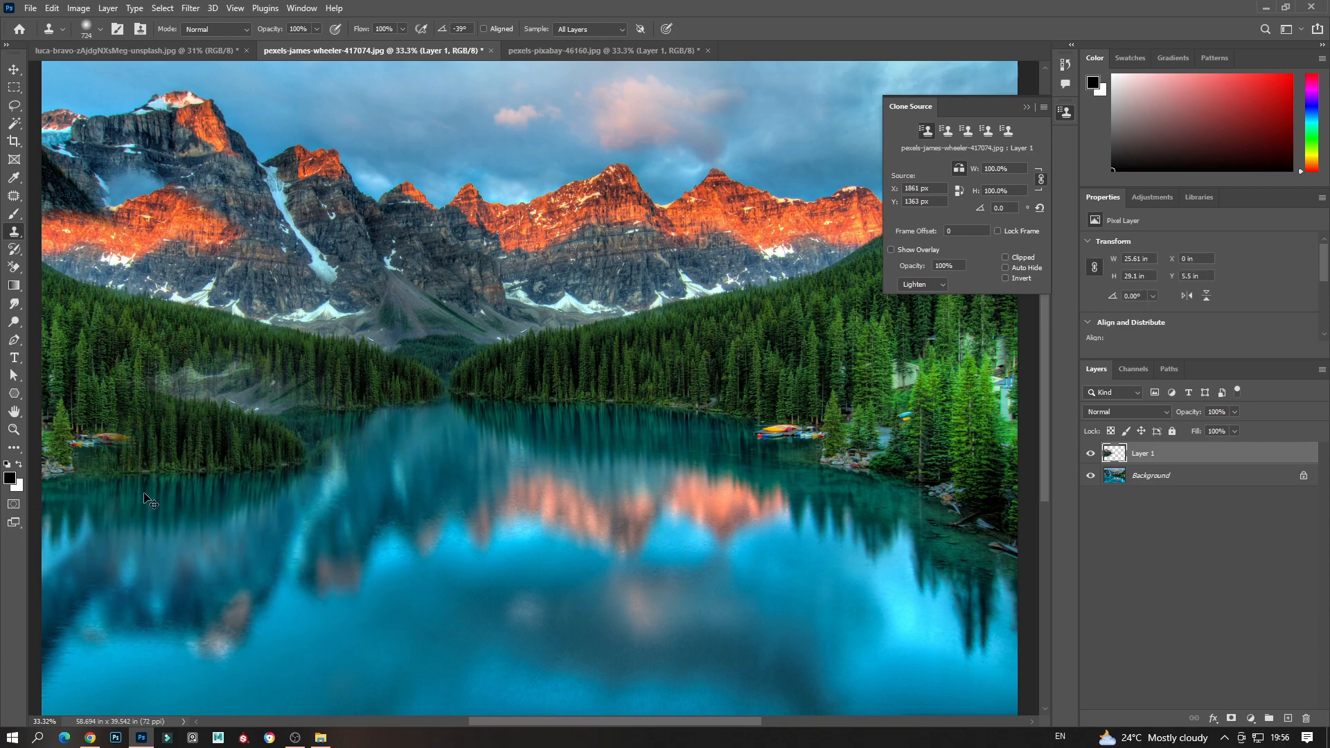
{"action": "left_click_drag", "start_coordinate": [289, 400], "coordinate": [370, 370]}
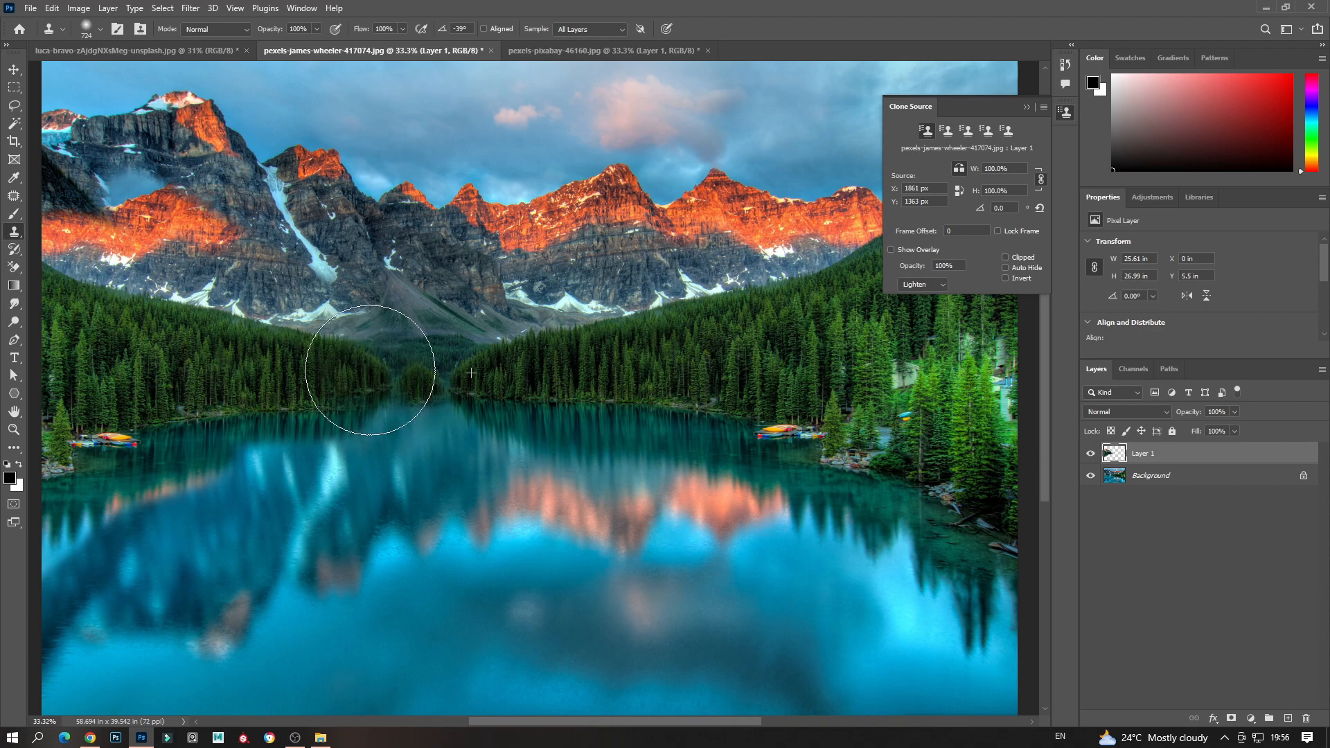
- Resample the forest's tip and paint the mirrored forest, lake reflections, orange peaks and sky across the image's left half
{"action": "key", "text": "ctrl+z"}
{"action": "left_click", "coordinate": [489, 371], "text": "alt"}
{"action": "mouse_move", "coordinate": [375, 401]}
{"action": "left_mouse_down"}
{"action": "mouse_move", "coordinate": [411, 378]}
{"action": "mouse_move", "coordinate": [343, 380]}
{"action": "mouse_move", "coordinate": [113, 329]}
{"action": "mouse_move", "coordinate": [234, 405]}
{"action": "left_mouse_up"}
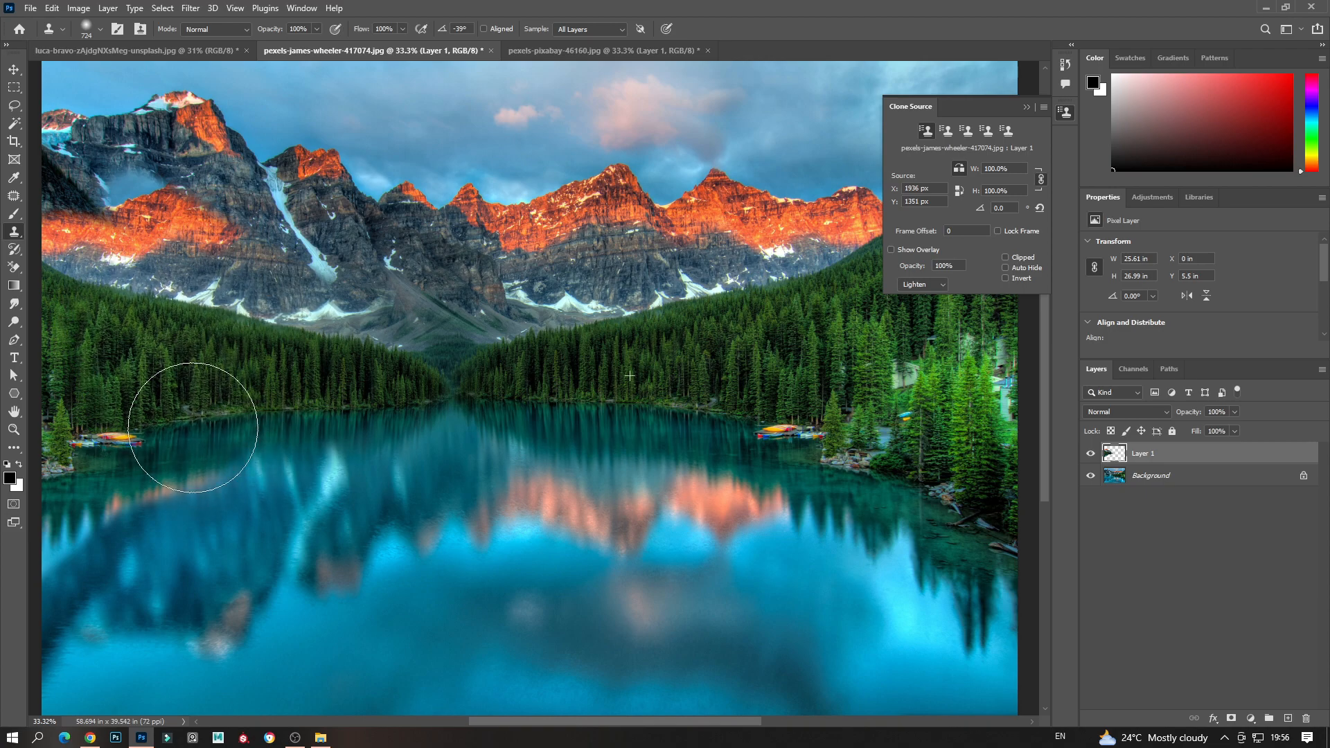
{"action": "key", "text": "ctrl+z"}
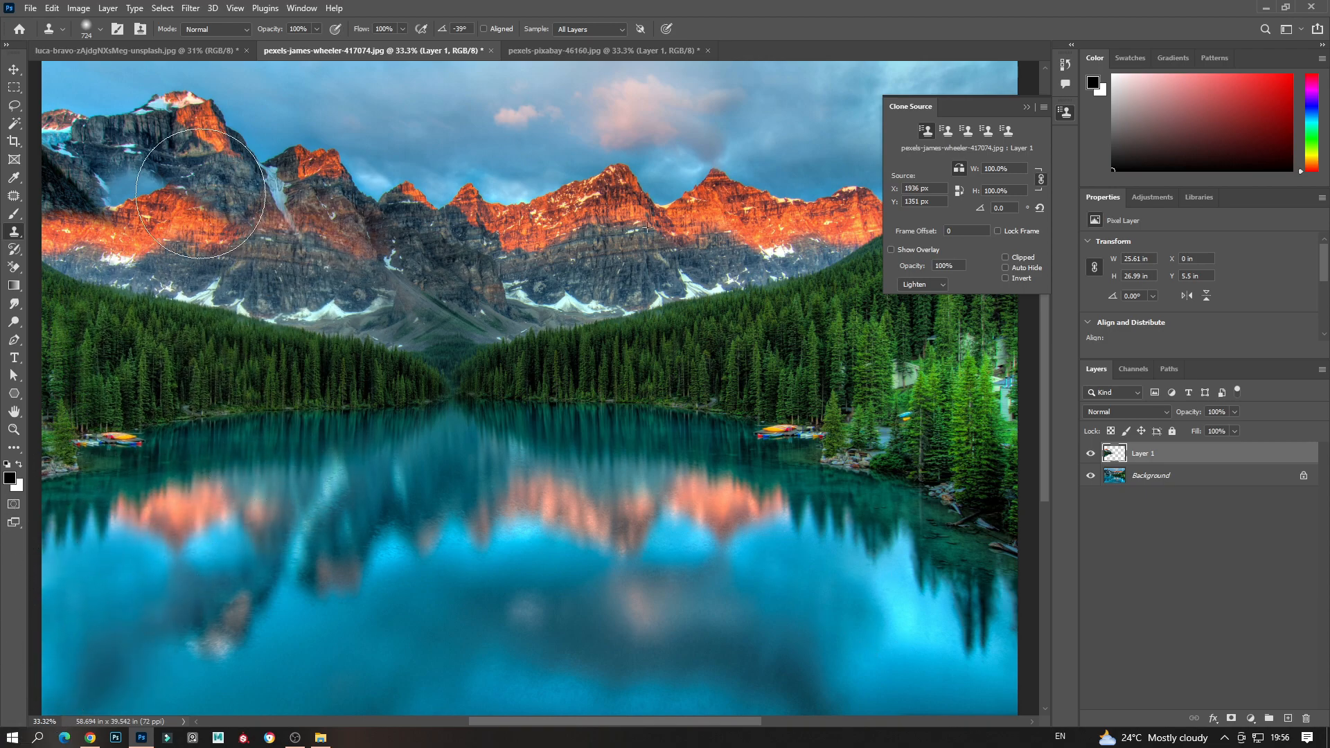
{"action": "key", "text": "ctrl+z"}
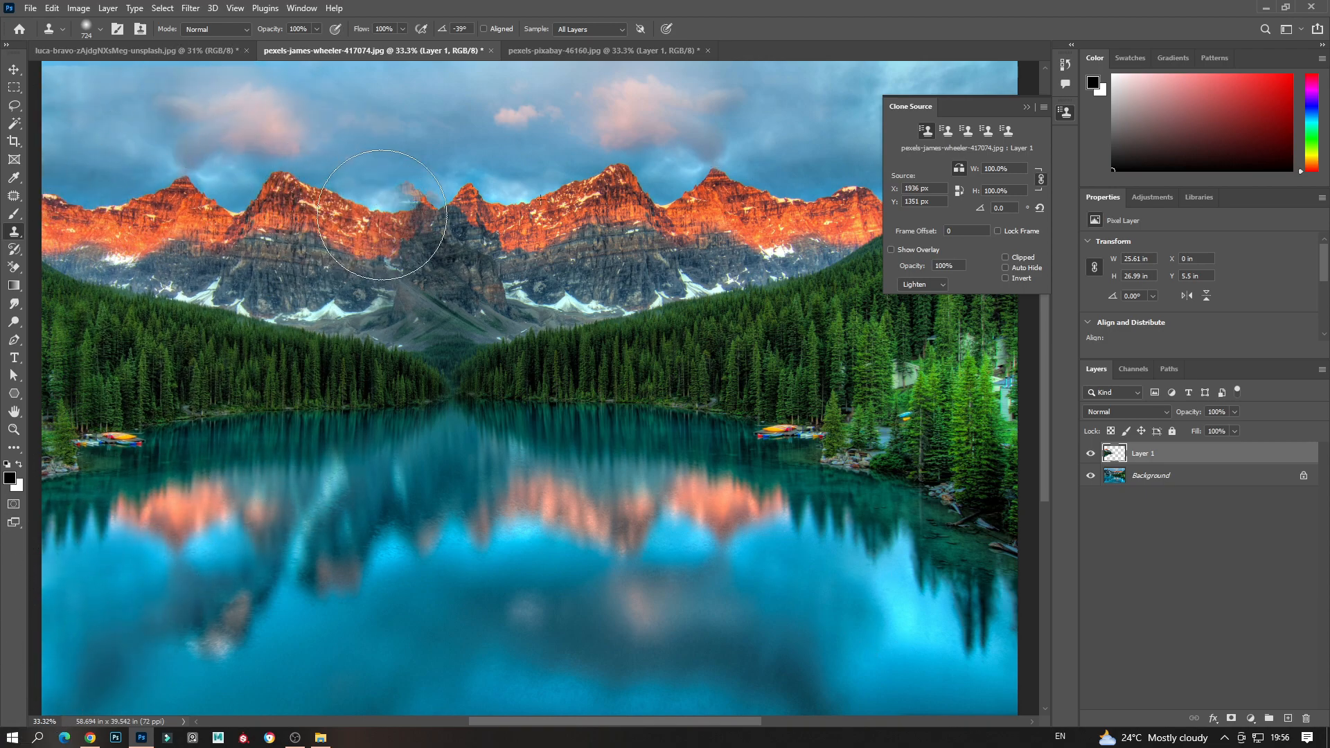
{"action": "right_click", "coordinate": [386, 201], "text": "alt"}
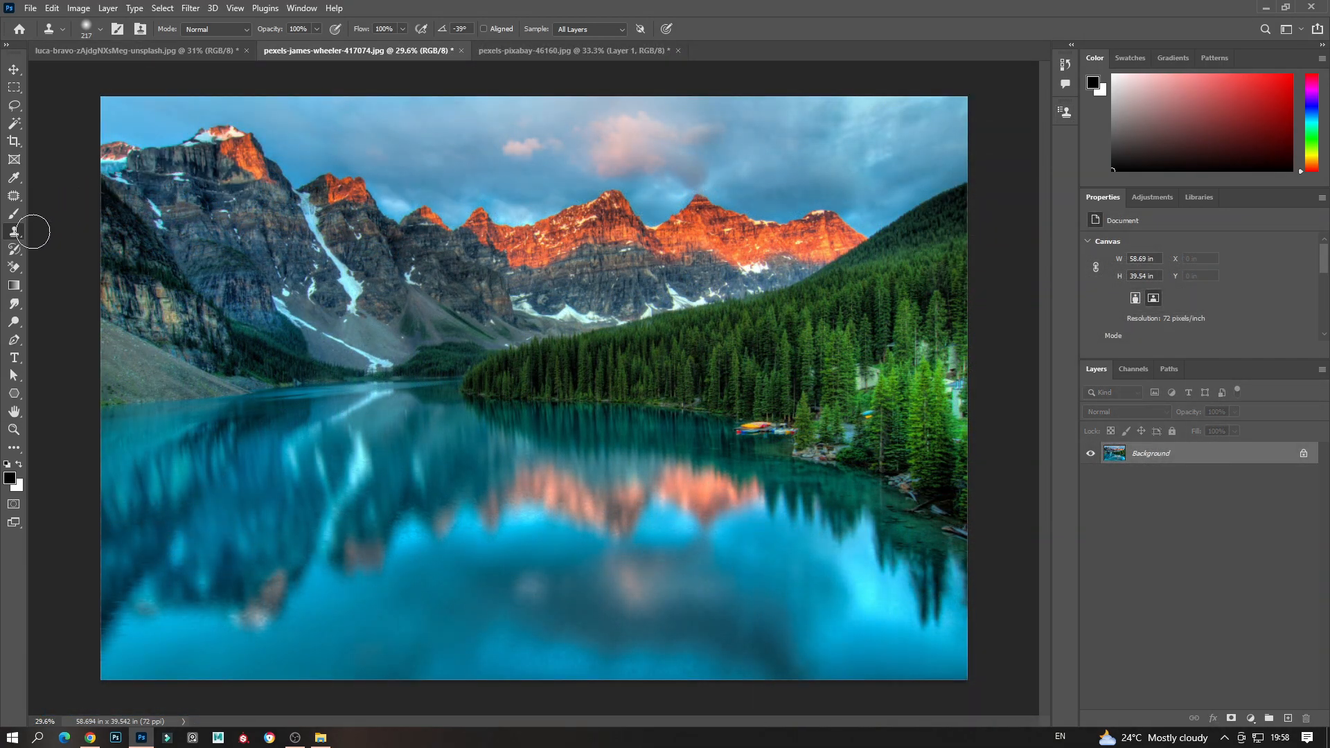
- Switch from the Clone Stamp to the Pattern Stamp Tool
{"action": "right_click", "coordinate": [15, 235]}
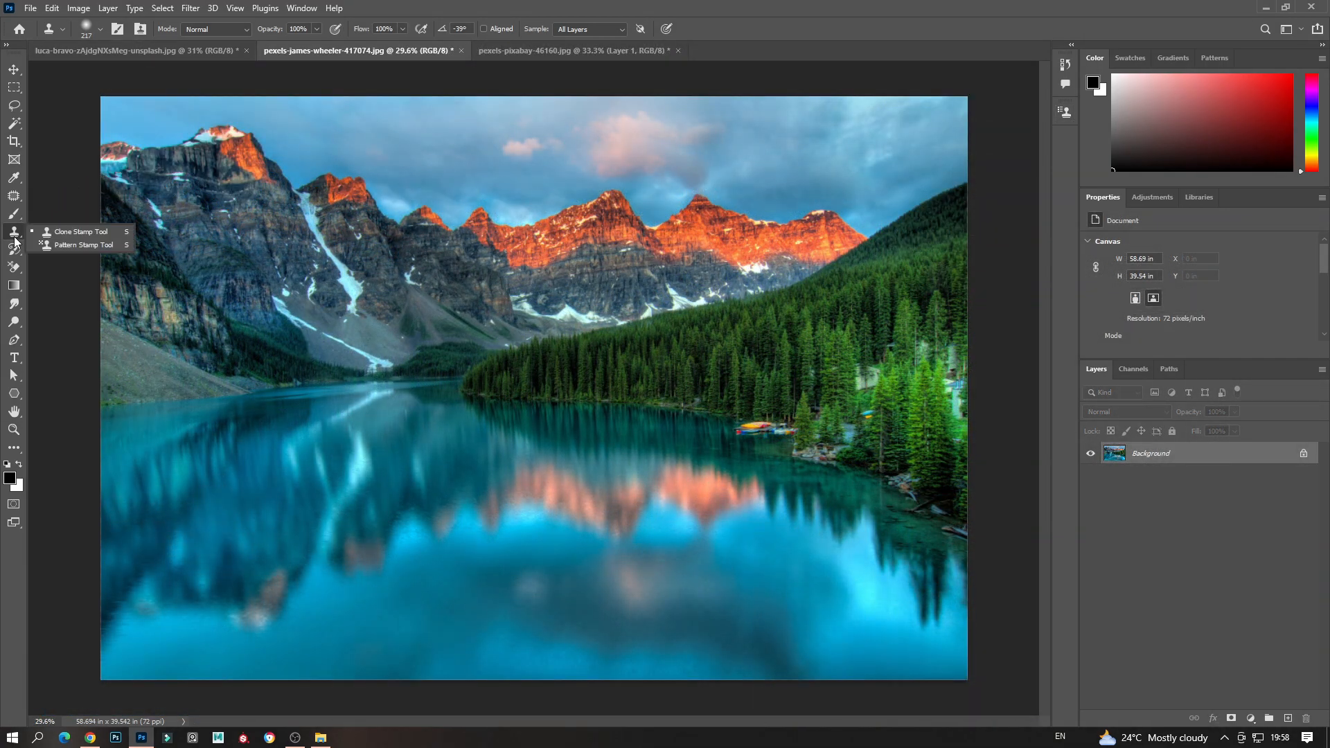
{"action": "left_click", "coordinate": [97, 246]}
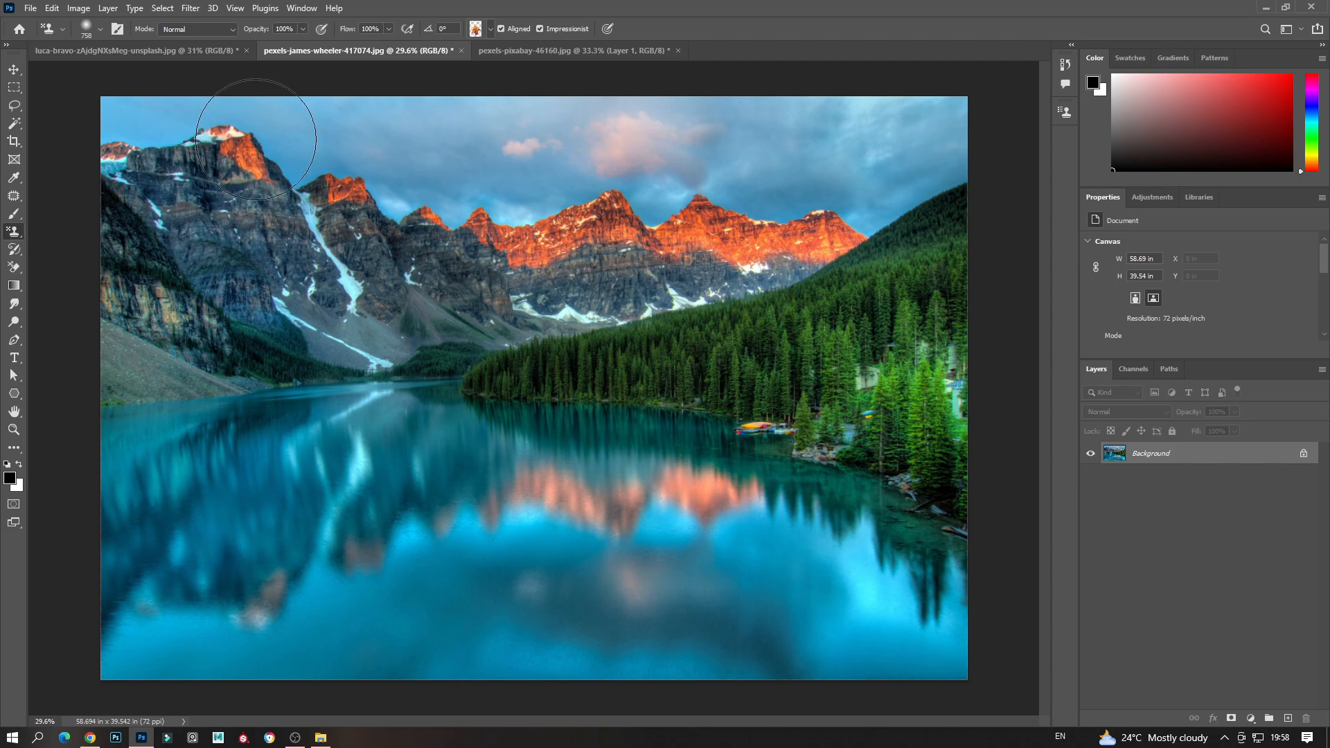
- Enlarge the brush, add a new layer, and choose the concentric-squares pattern with Aligned and Impressionist turned off
{"action": "right_click", "coordinate": [440, 280], "text": "alt"}
{"action": "key", "text": "ctrl+shift+alt+n"}
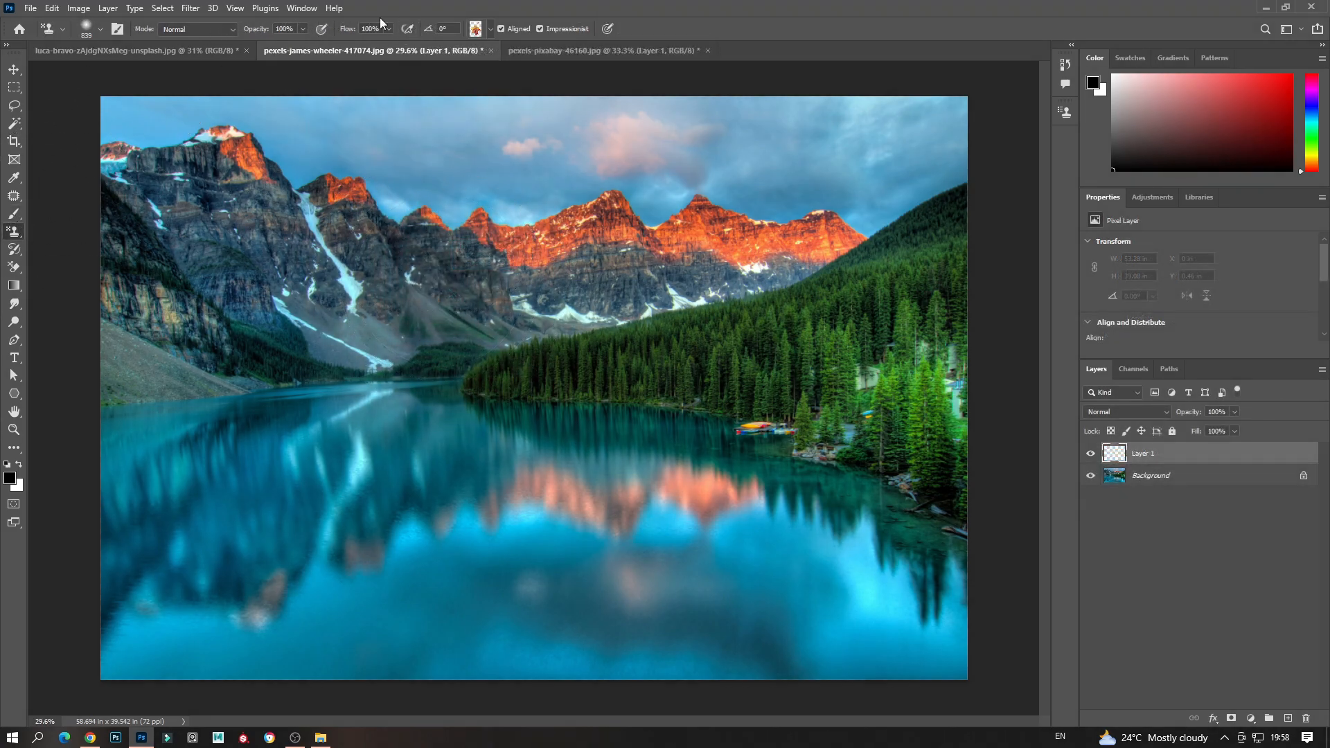
{"action": "left_click", "coordinate": [492, 31]}
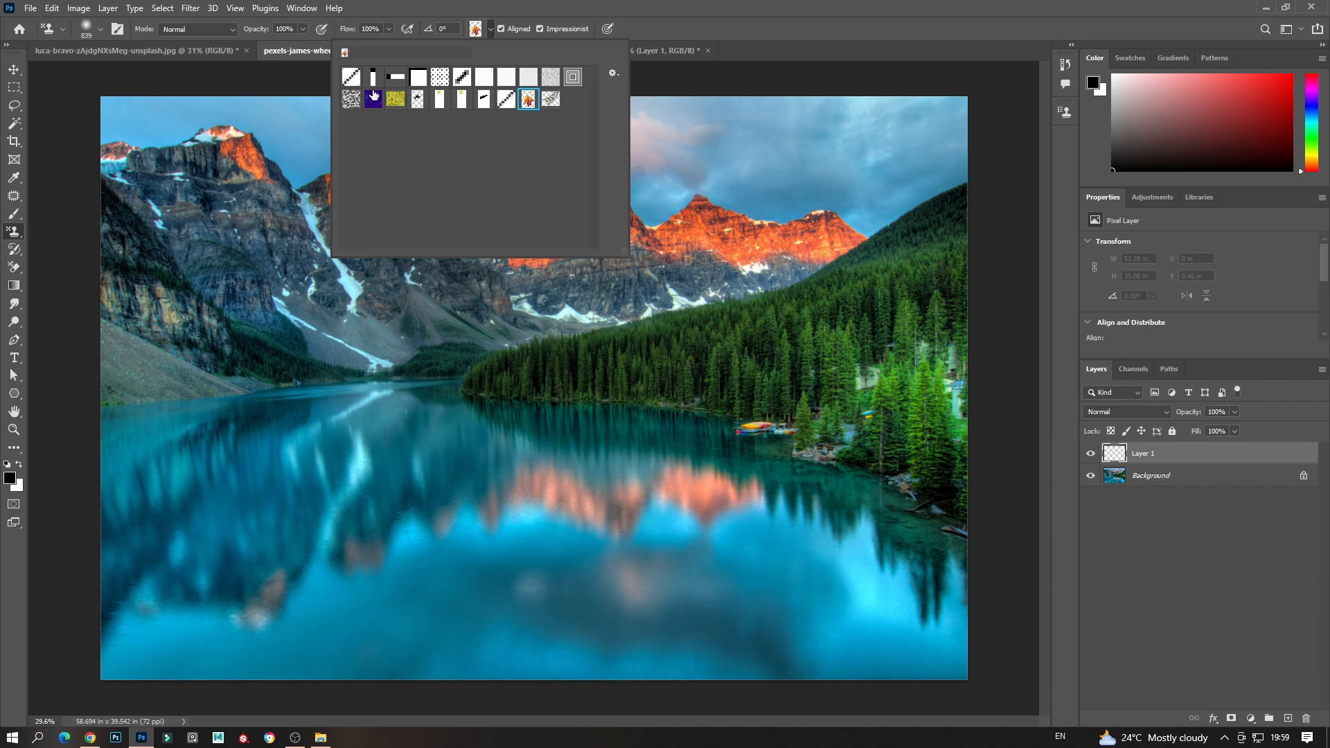
{"action": "left_click", "coordinate": [573, 78]}
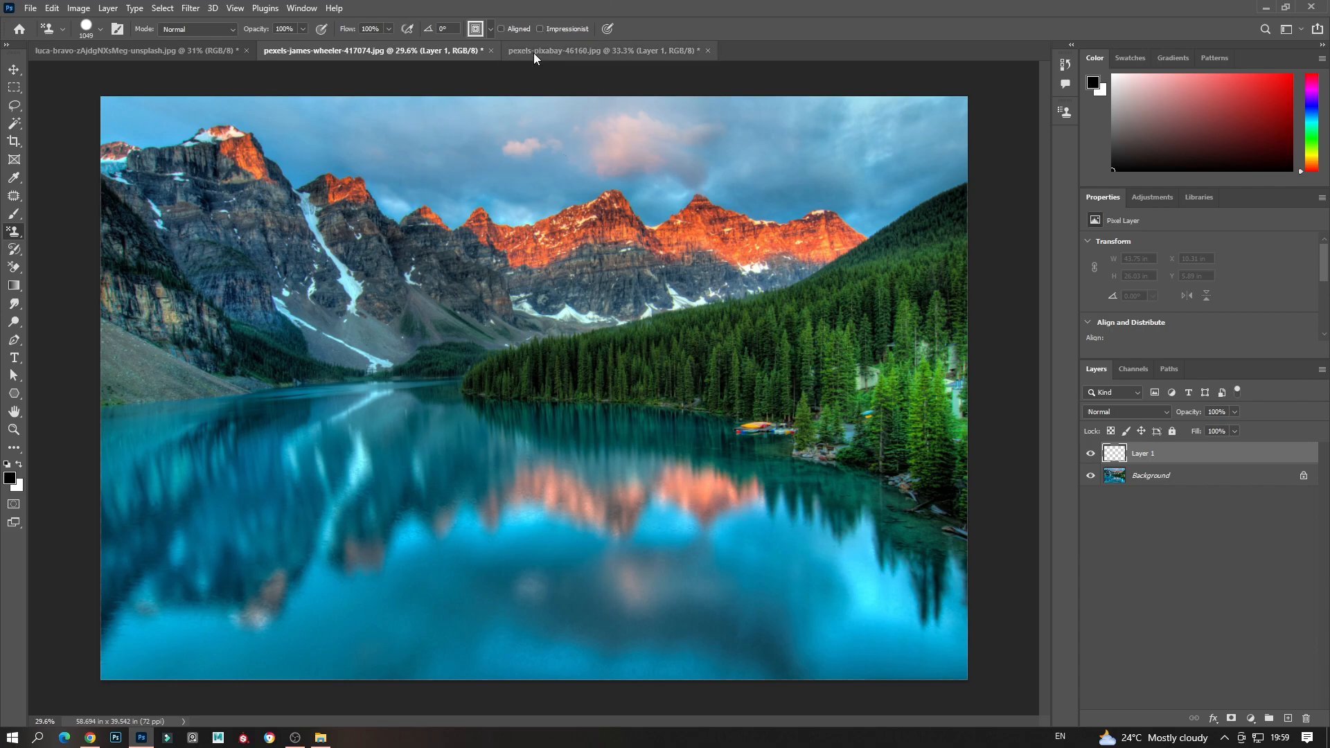
- Try painting the concentric-squares pattern across the mountains and forest, and undo it
{"action": "mouse_move", "coordinate": [489, 313]}
{"action": "left_mouse_down"}
{"action": "mouse_move", "coordinate": [624, 333]}
{"action": "mouse_move", "coordinate": [706, 285]}
{"action": "left_mouse_up"}
{"action": "key", "text": "ctrl+z"}
{"action": "mouse_move", "coordinate": [372, 267]}
{"action": "left_mouse_down"}
{"action": "mouse_move", "coordinate": [252, 250]}
{"action": "mouse_move", "coordinate": [238, 208]}
{"action": "mouse_move", "coordinate": [194, 163]}
{"action": "mouse_move", "coordinate": [297, 134]}
{"action": "mouse_move", "coordinate": [868, 372]}
{"action": "mouse_move", "coordinate": [261, 395]}
{"action": "mouse_move", "coordinate": [41, 318]}
{"action": "mouse_move", "coordinate": [83, 659]}
{"action": "mouse_move", "coordinate": [898, 564]}
{"action": "mouse_move", "coordinate": [950, 185]}
{"action": "mouse_move", "coordinate": [861, 208]}
{"action": "mouse_move", "coordinate": [529, 662]}
{"action": "mouse_move", "coordinate": [559, 245]}
{"action": "mouse_move", "coordinate": [632, 214]}
{"action": "mouse_move", "coordinate": [573, 222]}
{"action": "left_mouse_up"}
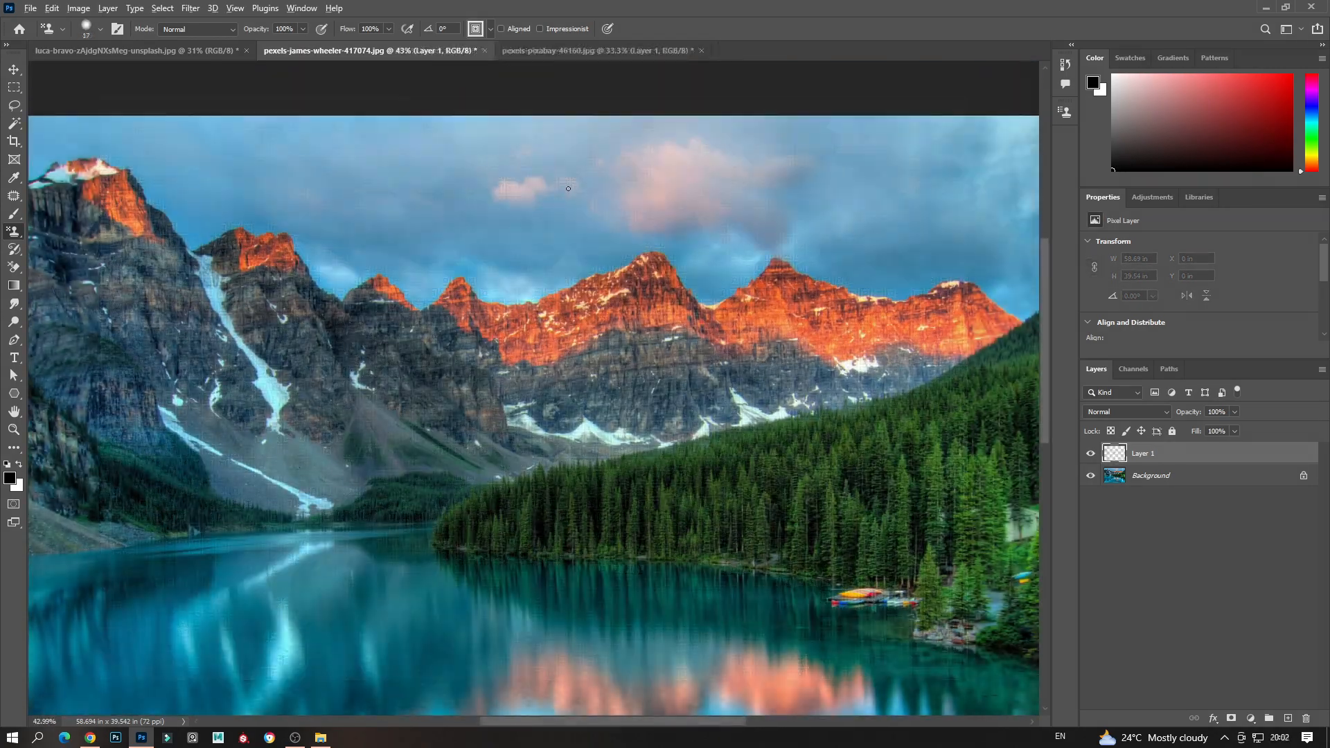
- Select the small pink cloud above the peaks with a rectangular marquee about 3.2 by 2.5 in
{"action": "scroll", "coordinate": [534, 162], "scroll_direction": "up", "scroll_amount": 3}
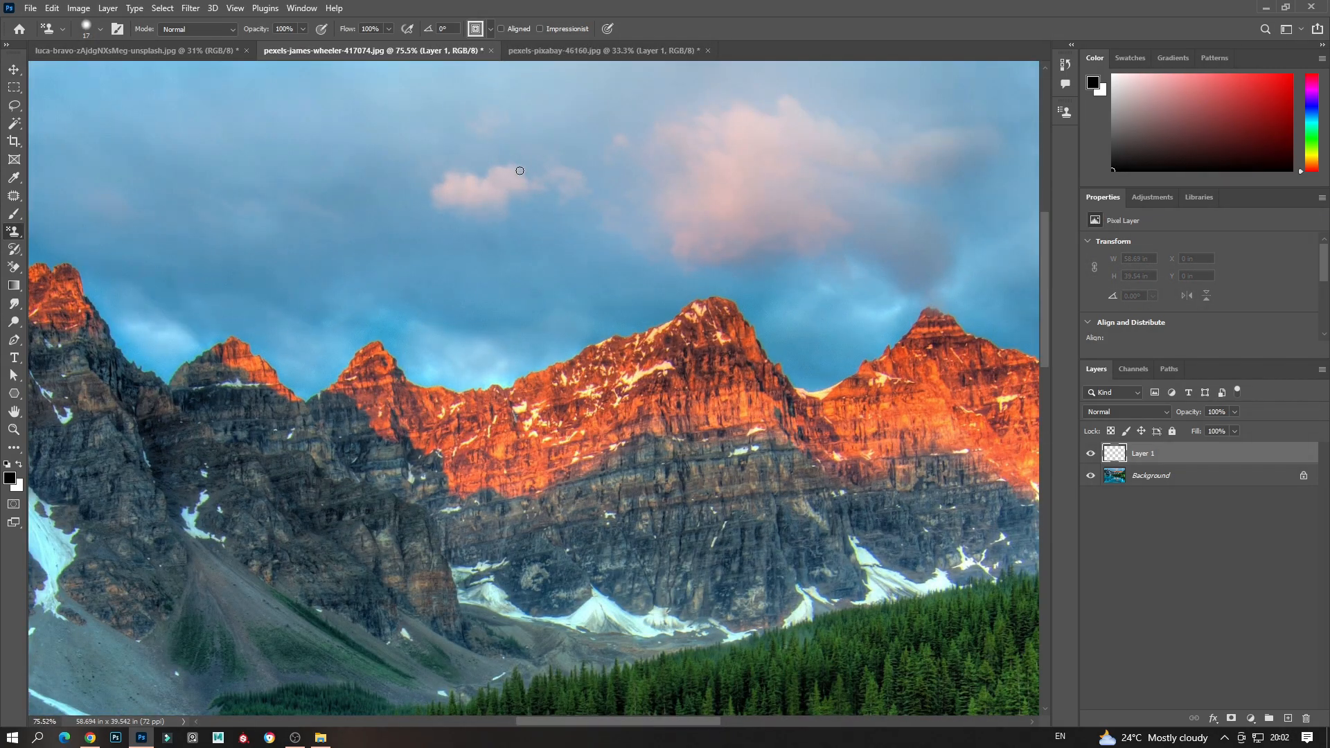
{"action": "key", "text": "m"}
{"action": "right_click", "coordinate": [12, 89]}
{"action": "left_click", "coordinate": [97, 86]}
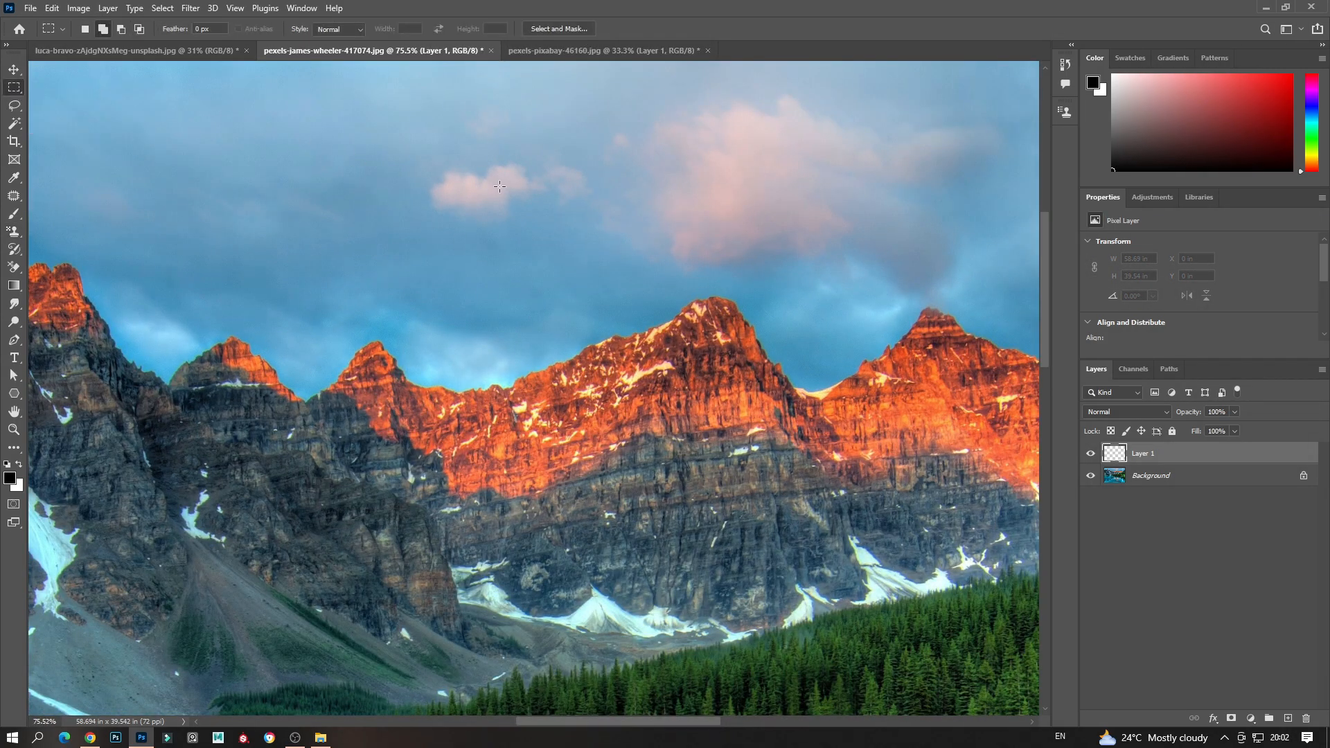
{"action": "left_click_drag", "start_coordinate": [401, 116], "coordinate": [558, 242]}
{"action": "key", "text": "ctrl+d"}
{"action": "left_click_drag", "start_coordinate": [420, 138], "coordinate": [541, 234]}
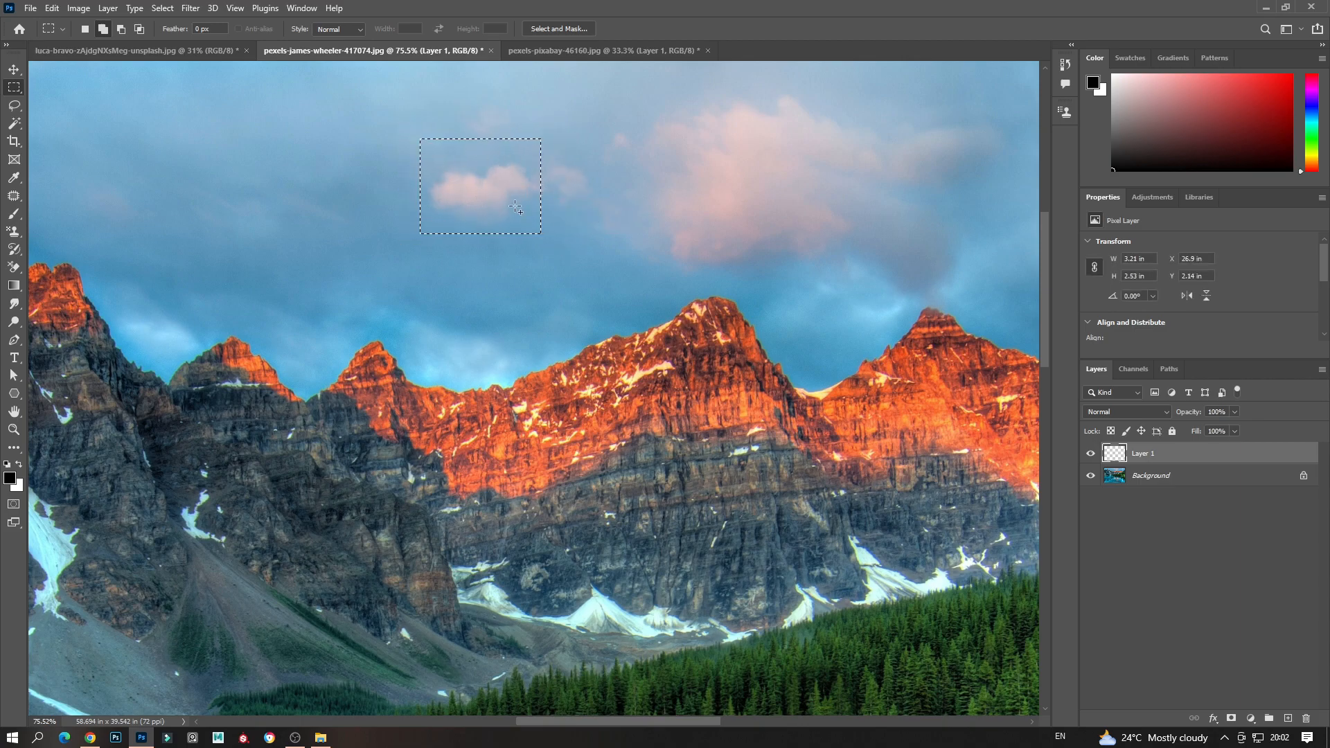
- Define the selected cloud area of the Background layer as a pattern named "cloud"
{"action": "left_click", "coordinate": [52, 8]}
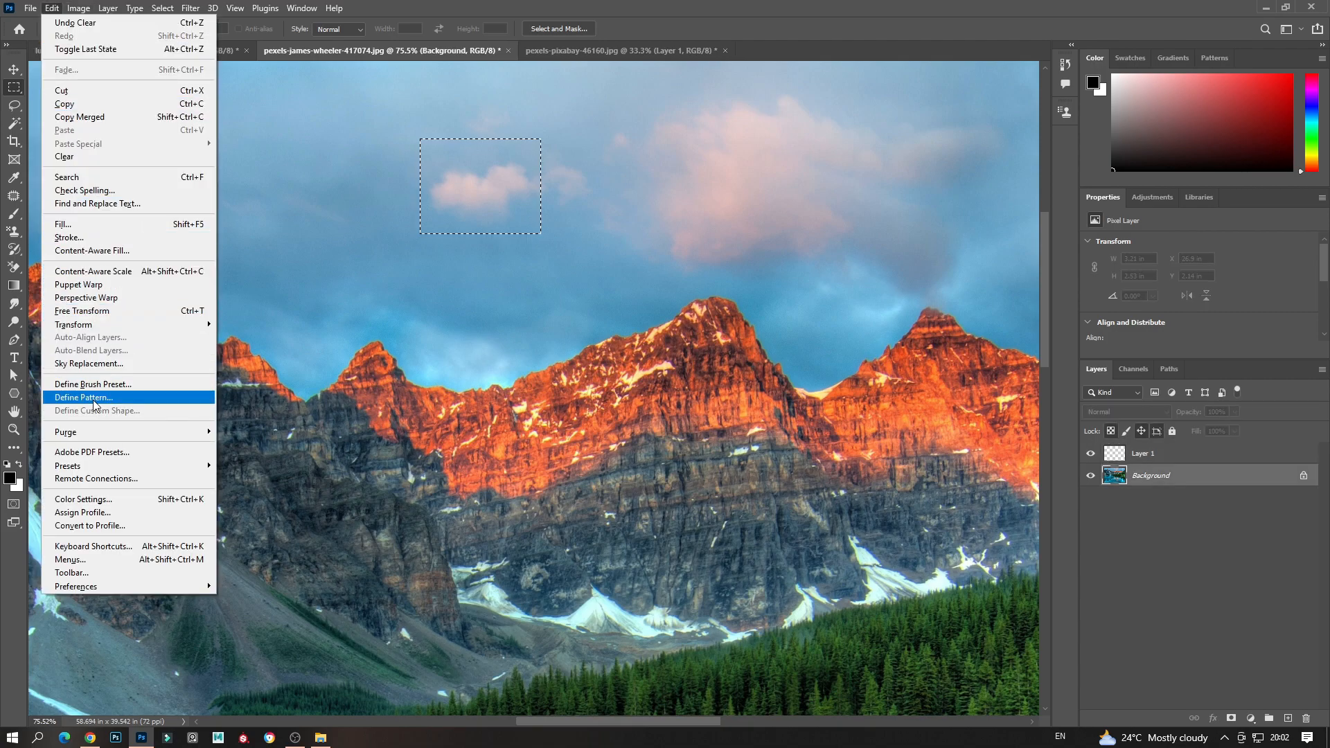
{"action": "left_click", "coordinate": [118, 399]}
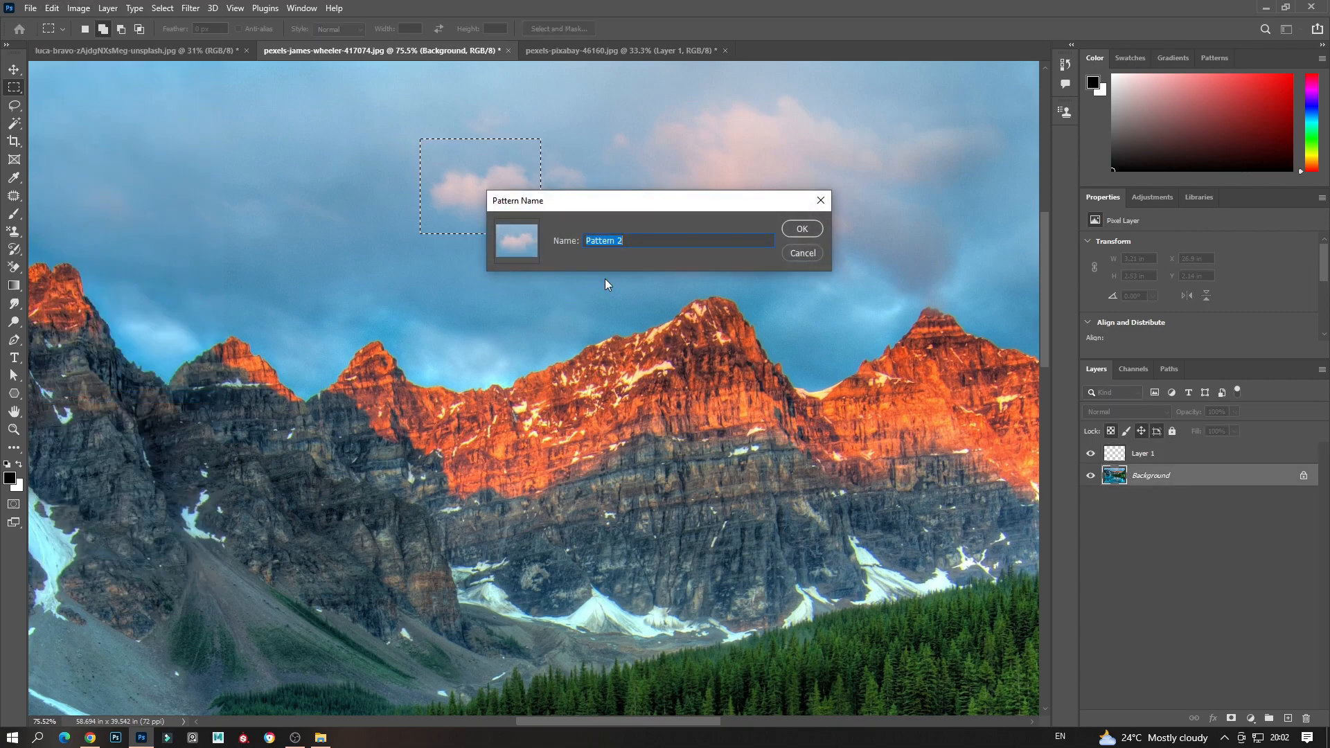
{"action": "type", "text": "cloud"}
{"action": "left_click", "coordinate": [796, 230]}
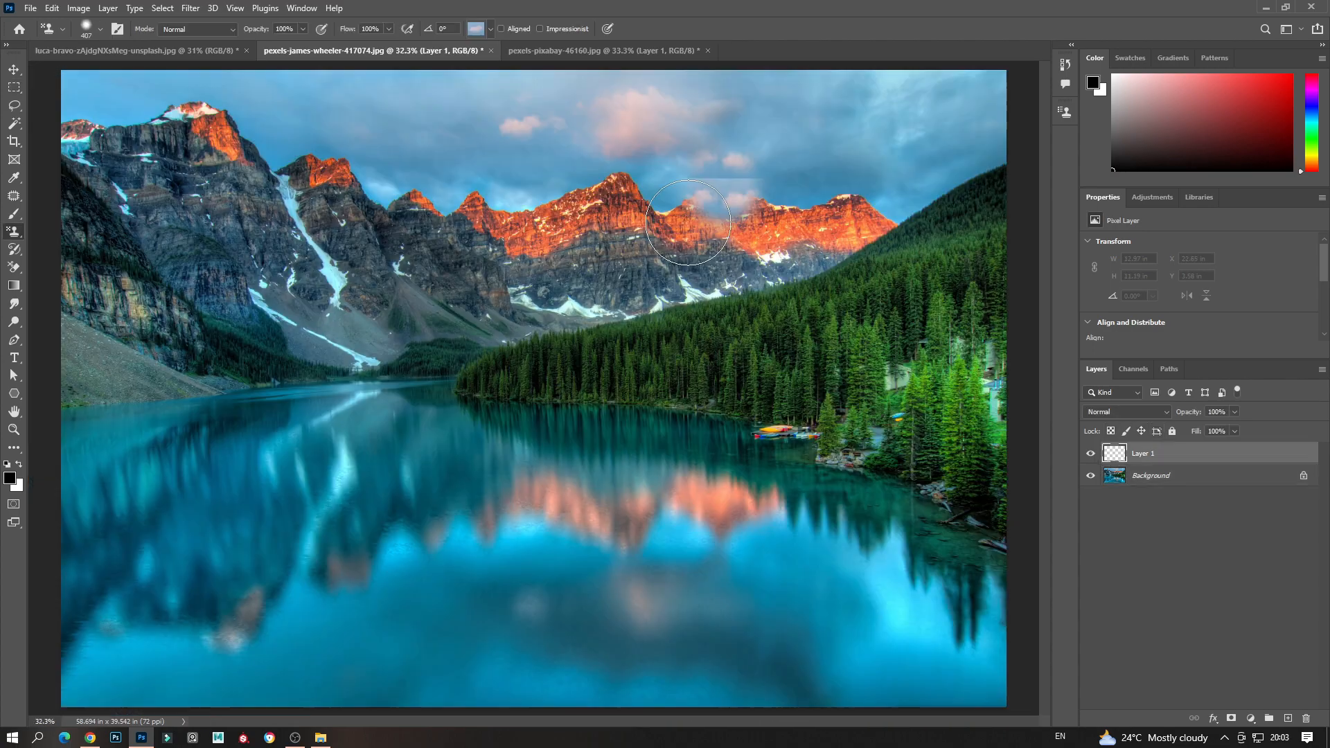
- Try stamping the cloud pattern over the whole image on Layer 1, and undo it
{"action": "mouse_move", "coordinate": [686, 208]}
{"action": "left_mouse_down"}
{"action": "mouse_move", "coordinate": [720, 291]}
{"action": "mouse_move", "coordinate": [596, 243]}
{"action": "mouse_move", "coordinate": [543, 331]}
{"action": "mouse_move", "coordinate": [485, 277]}
{"action": "mouse_move", "coordinate": [139, 291]}
{"action": "mouse_move", "coordinate": [935, 180]}
{"action": "mouse_move", "coordinate": [274, 131]}
{"action": "mouse_move", "coordinate": [970, 298]}
{"action": "mouse_move", "coordinate": [95, 466]}
{"action": "mouse_move", "coordinate": [846, 603]}
{"action": "mouse_move", "coordinate": [454, 665]}
{"action": "mouse_move", "coordinate": [840, 724]}
{"action": "mouse_move", "coordinate": [1005, 298]}
{"action": "mouse_move", "coordinate": [945, 712]}
{"action": "mouse_move", "coordinate": [247, 339]}
{"action": "left_mouse_up"}
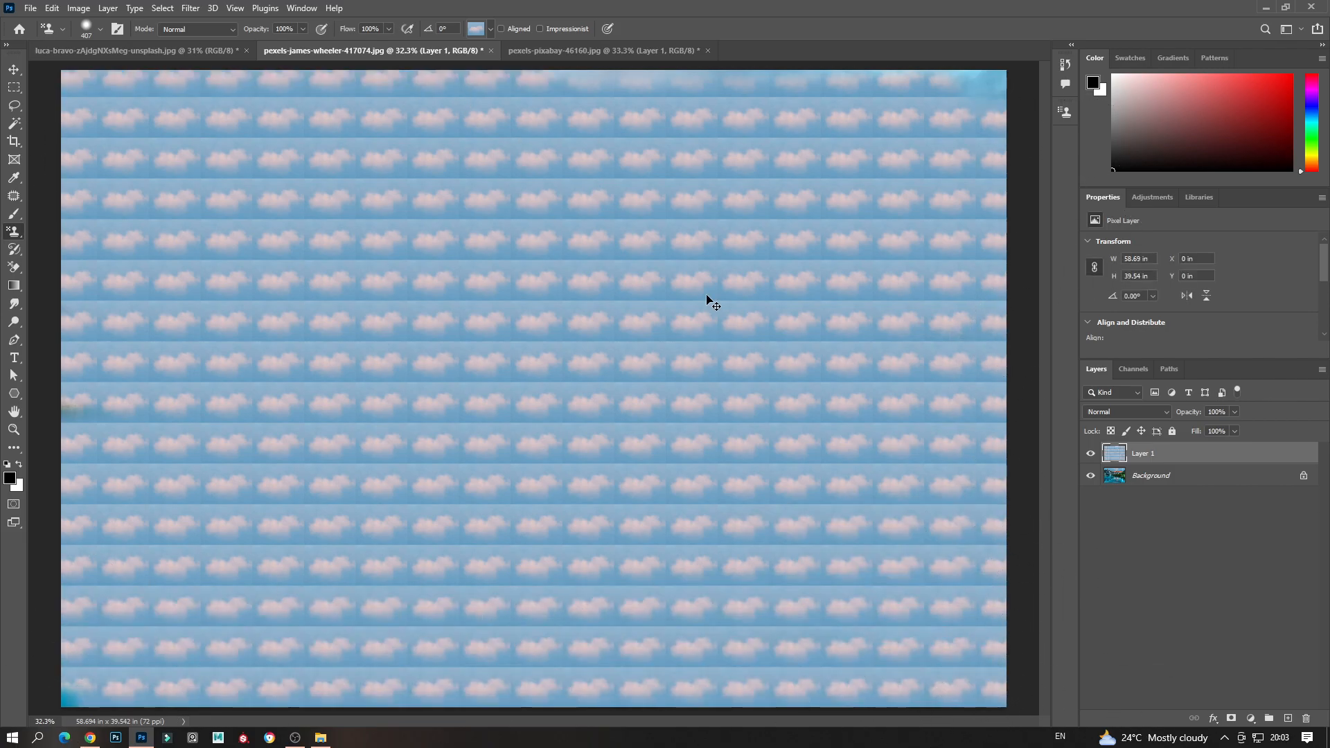
{"action": "key", "text": "ctrl+z"}
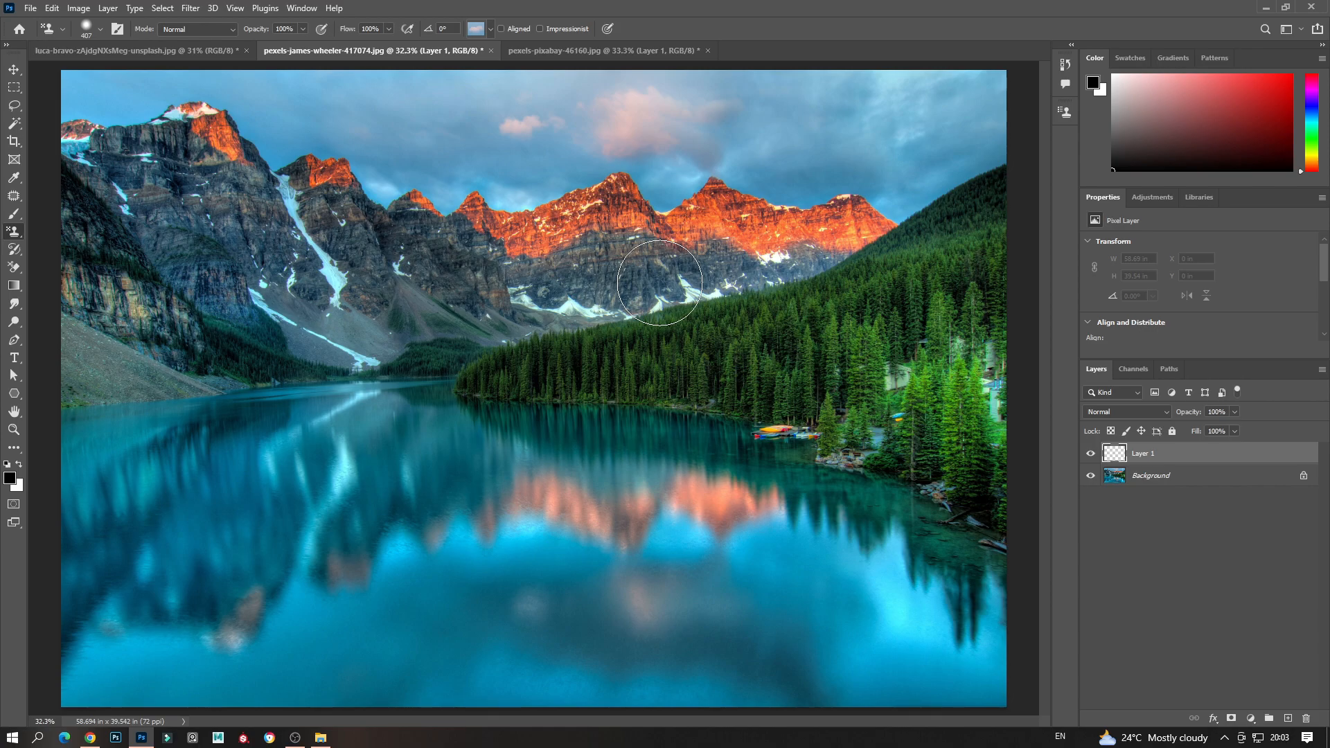
- Set up a Fill of Layer 1 with the cloud pattern, using the Random Fill script
{"action": "key", "text": "shift+BackSpace"}
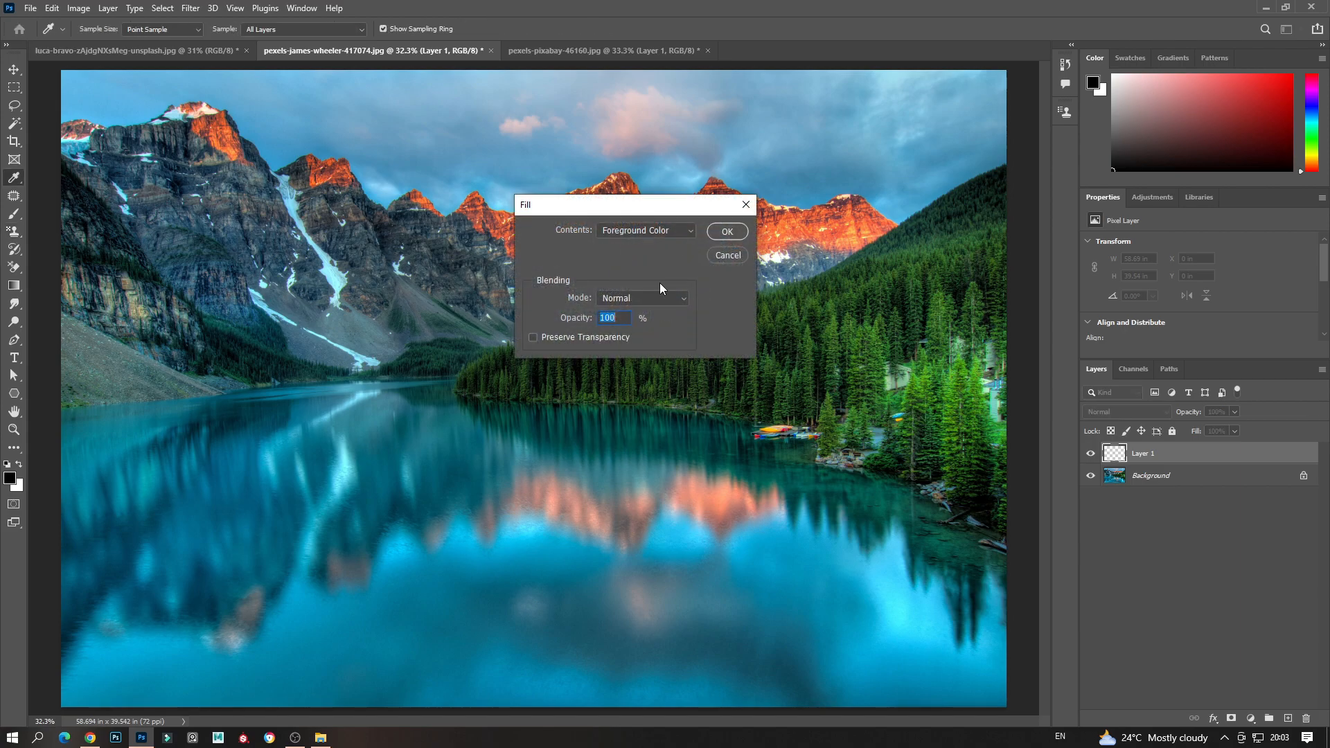
{"action": "left_click", "coordinate": [676, 230]}
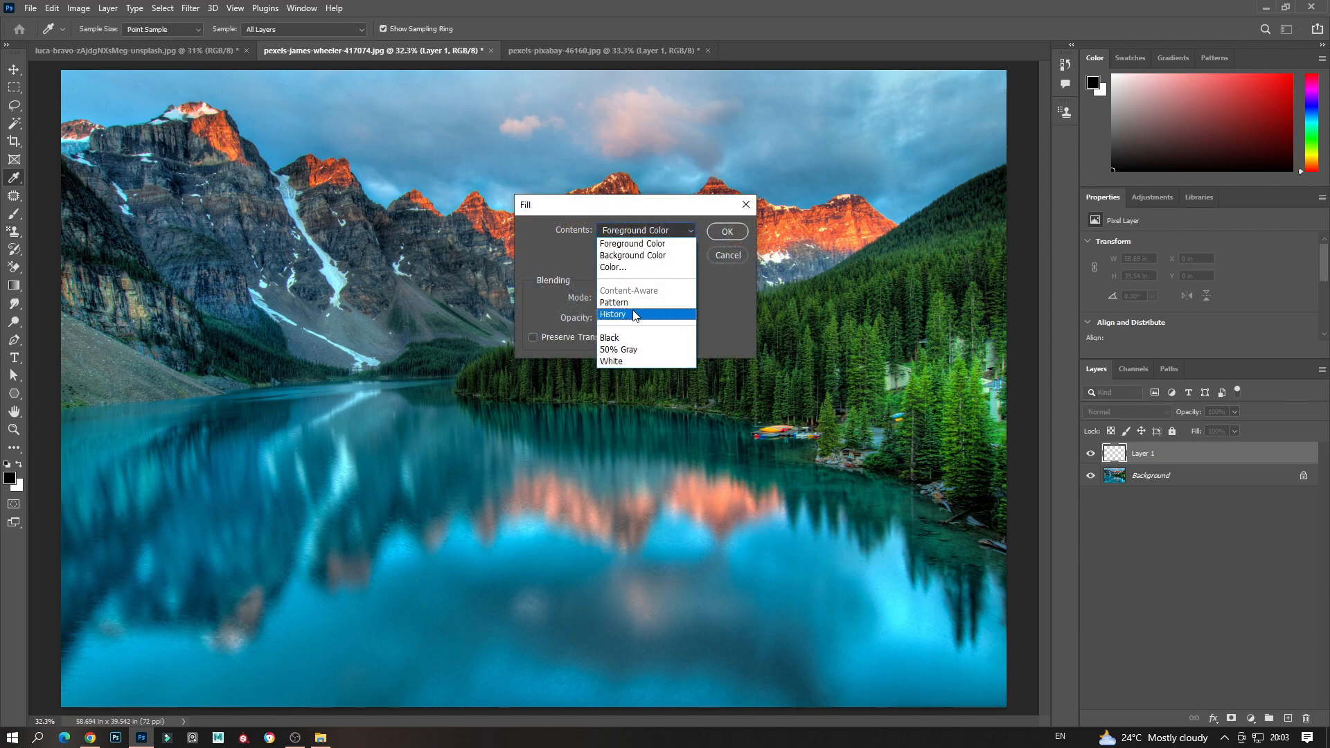
{"action": "left_click", "coordinate": [638, 306]}
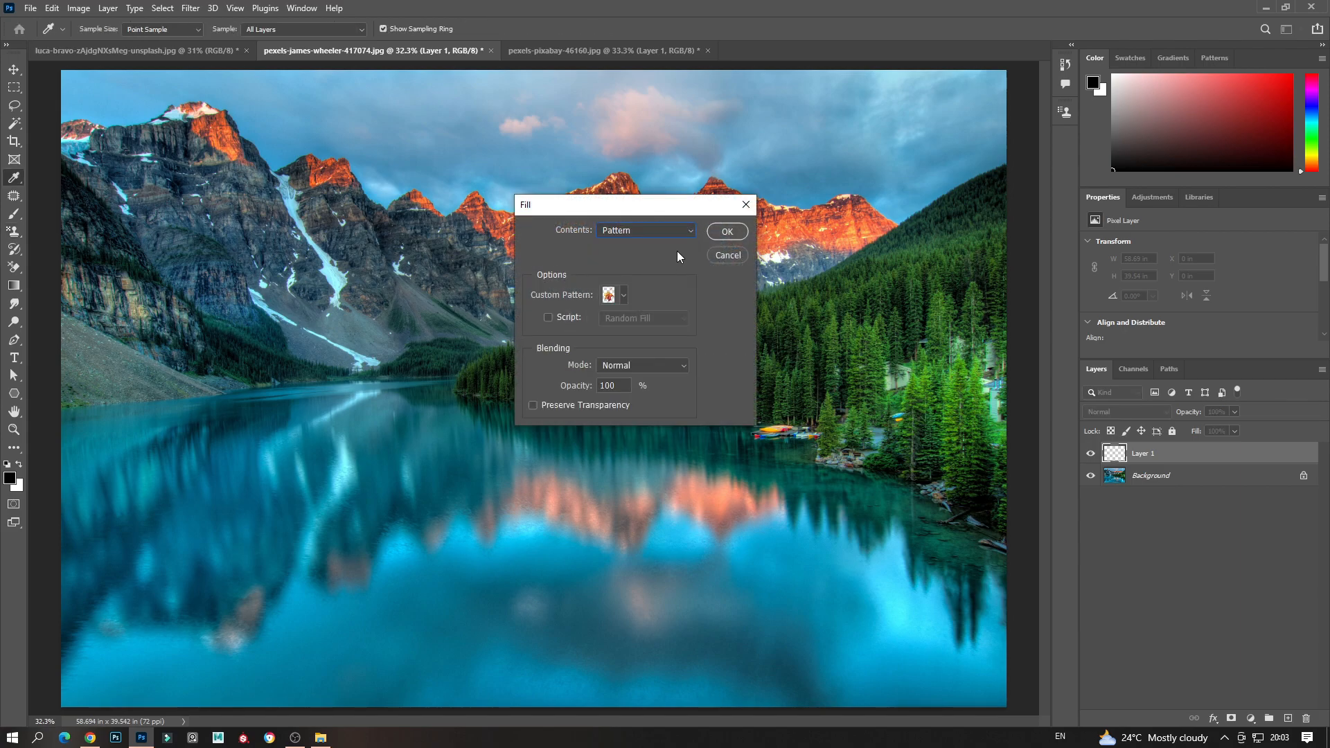
{"action": "left_click", "coordinate": [613, 298]}
{"action": "left_click", "coordinate": [706, 365]}
{"action": "left_click", "coordinate": [596, 262]}
{"action": "left_click", "coordinate": [549, 317]}
{"action": "left_click", "coordinate": [650, 321]}
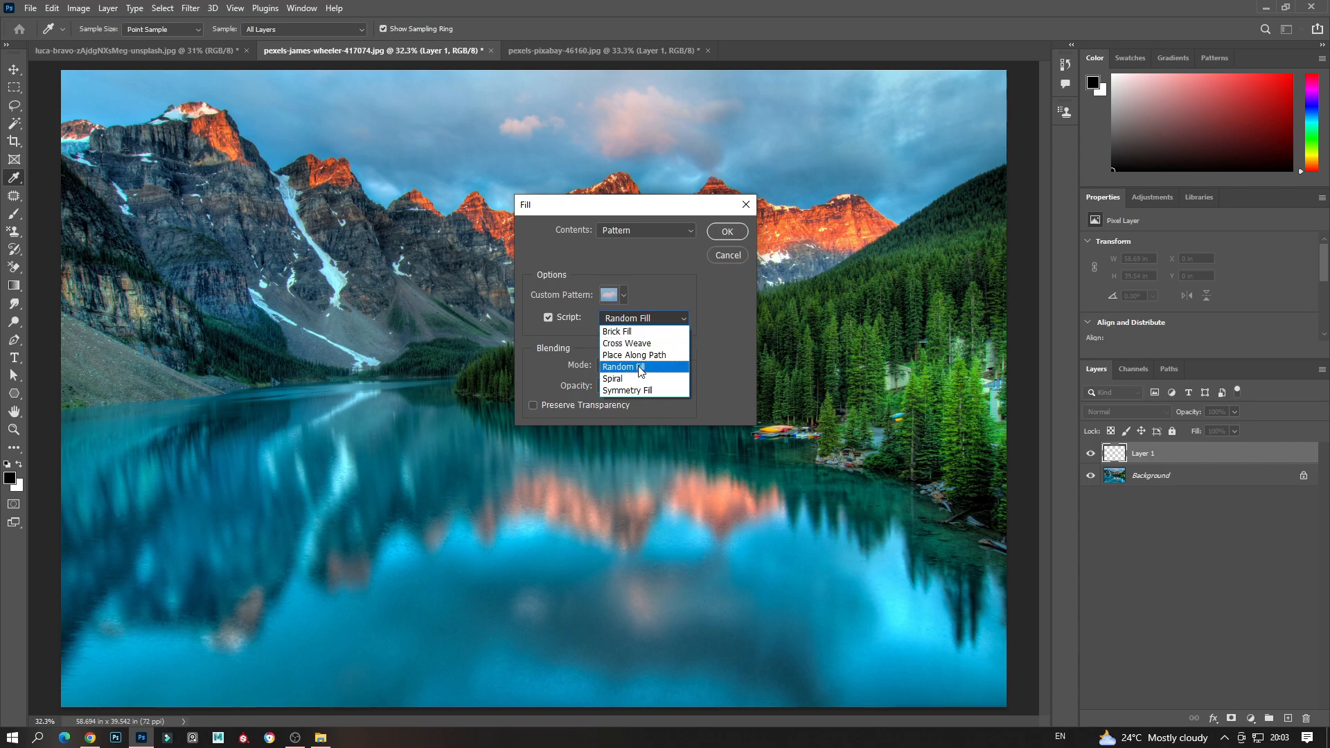
{"action": "left_click", "coordinate": [639, 369]}
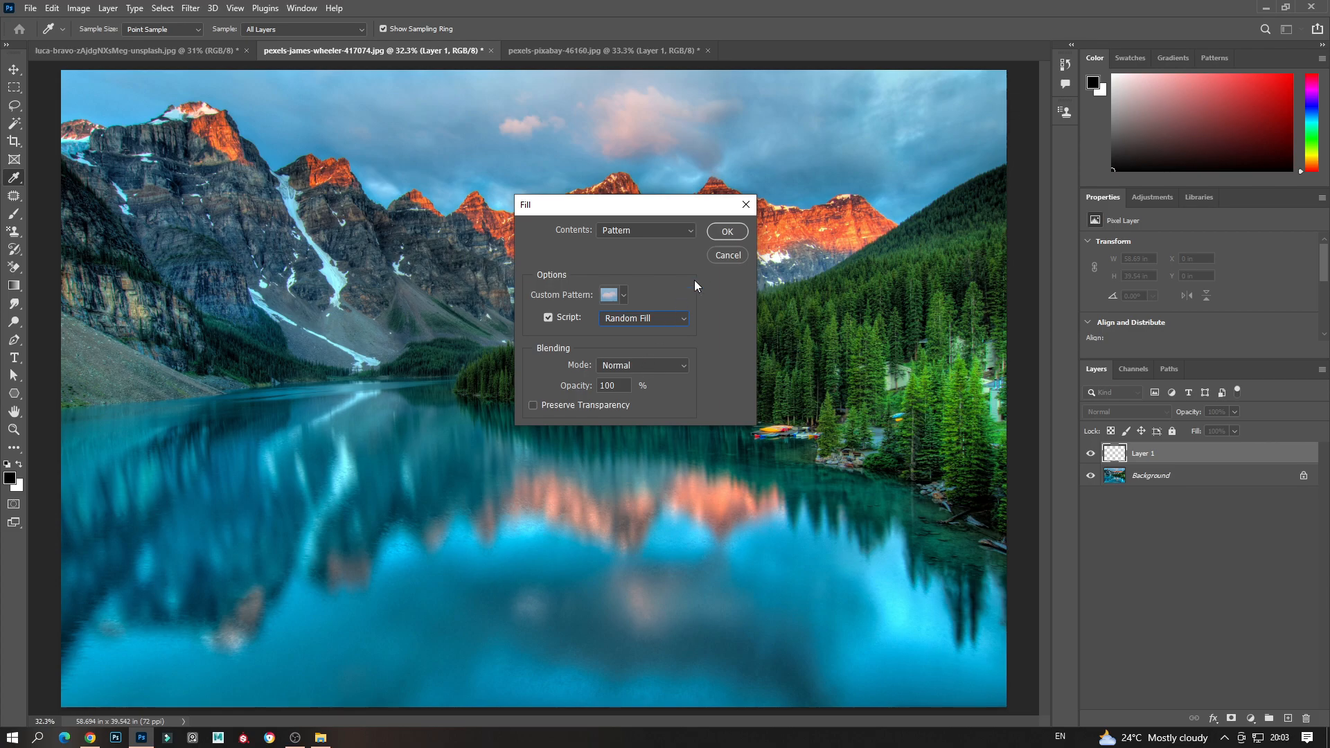
{"action": "left_click", "coordinate": [728, 232]}
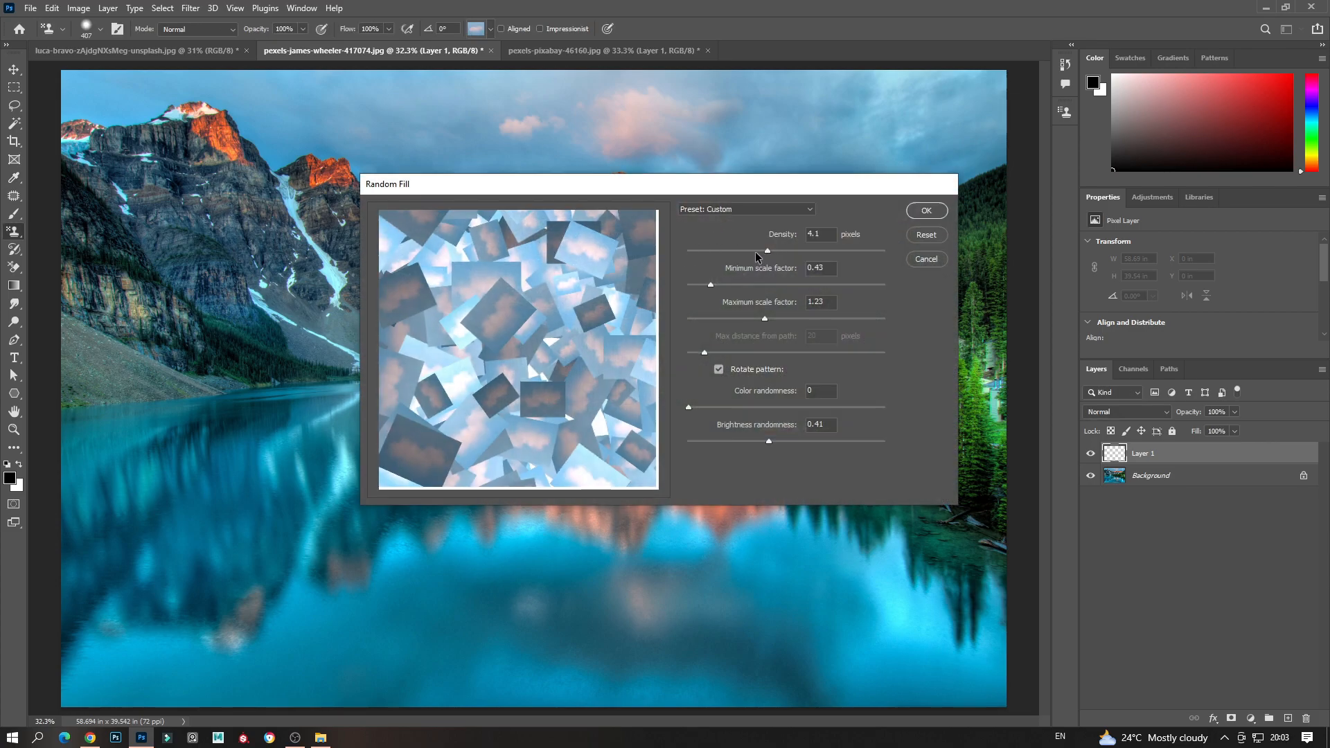
- Apply the Random Fill with density 2.9, minimum scale 0.29 and maximum scale 0.57, and delete the filled layer
{"action": "left_click", "coordinate": [743, 251]}
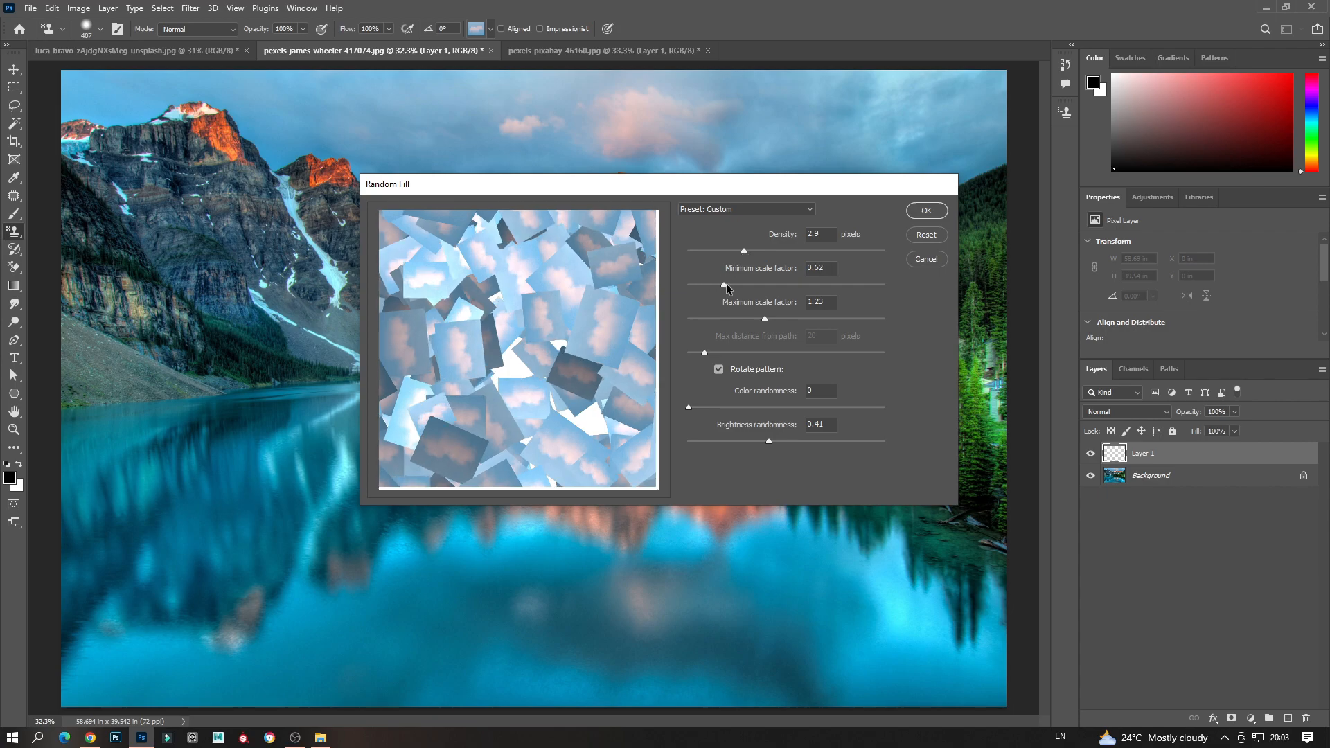
{"action": "left_click_drag", "start_coordinate": [764, 320], "coordinate": [720, 320]}
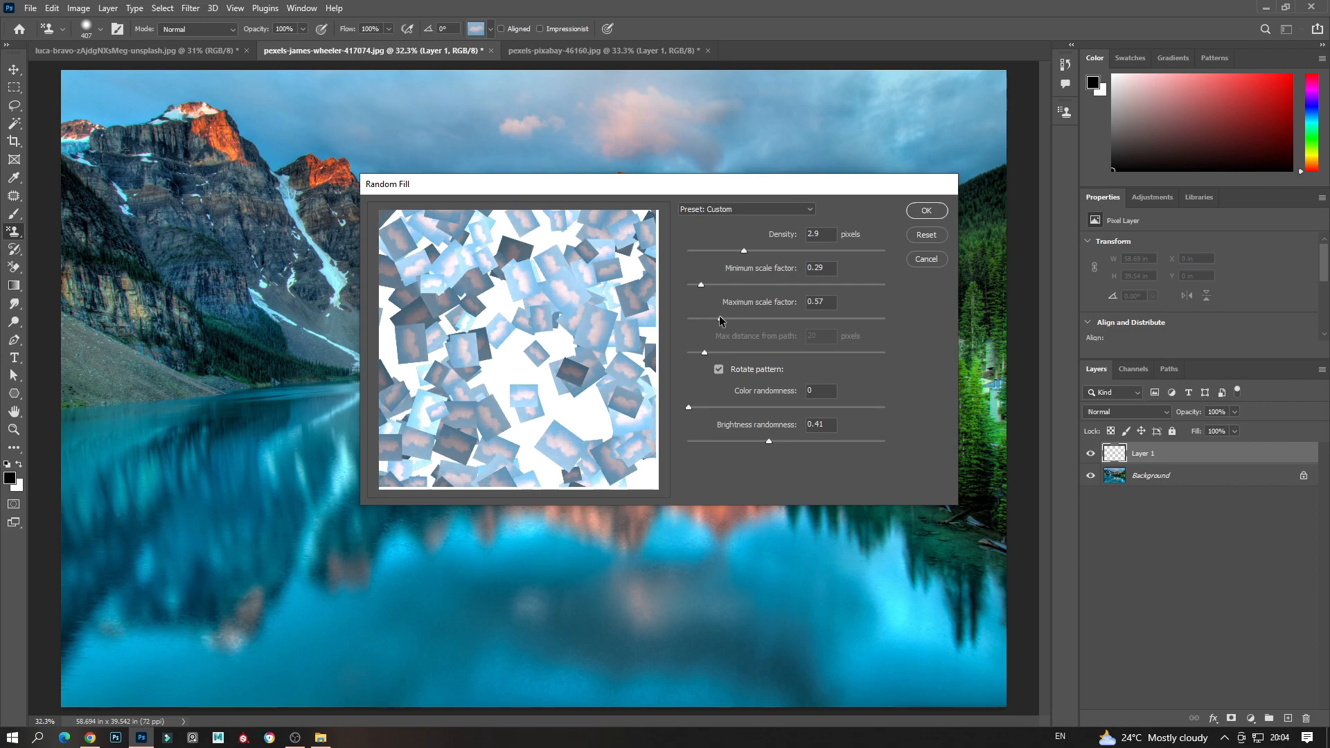
{"action": "left_click", "coordinate": [925, 210]}
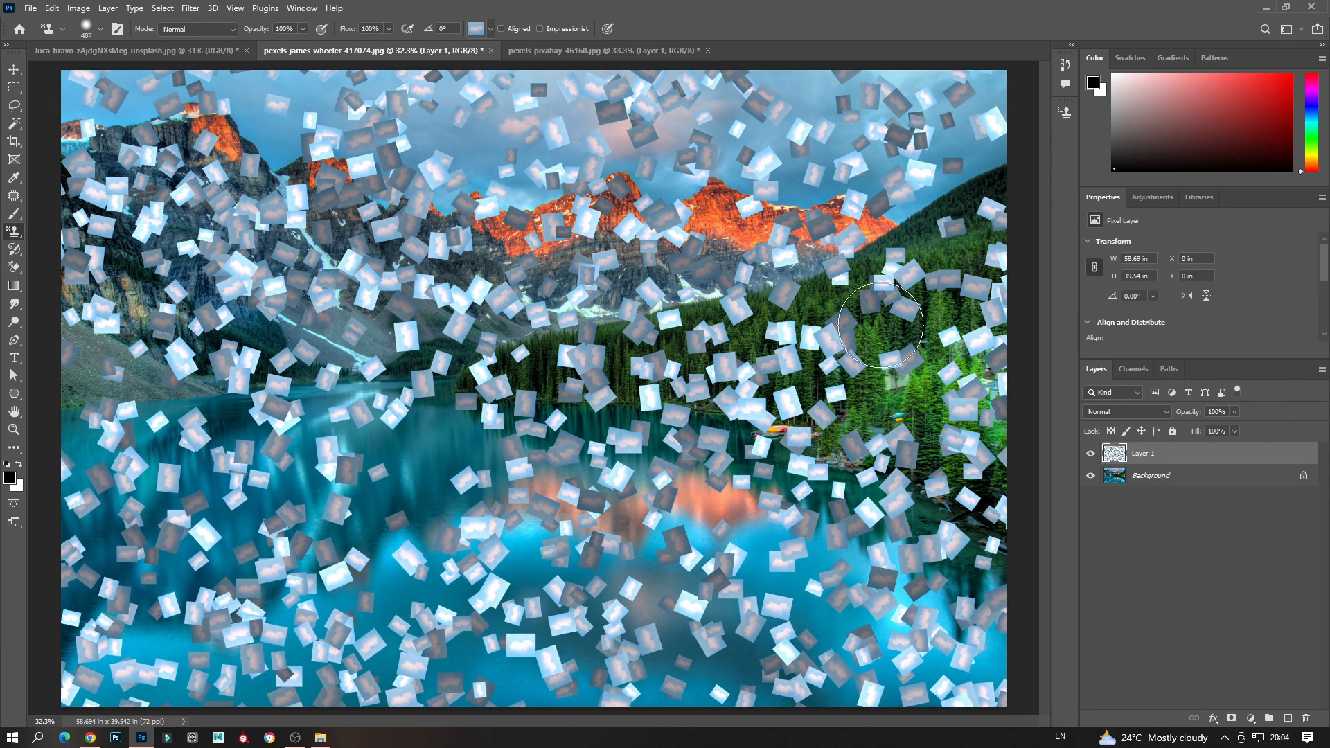
{"action": "key", "text": "Delete"}
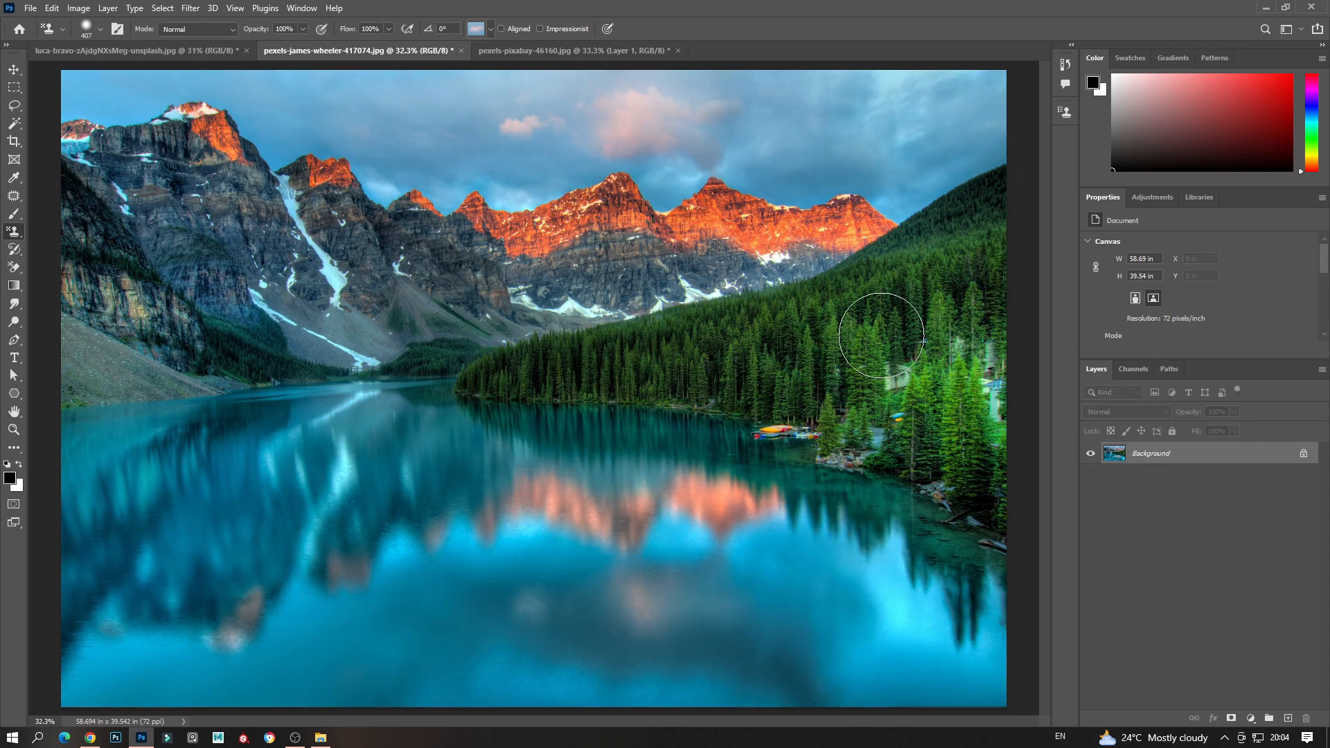
- Set up a Random Fill of the Background layer with the dollar-bill pattern
{"action": "key", "text": "shift+F5"}
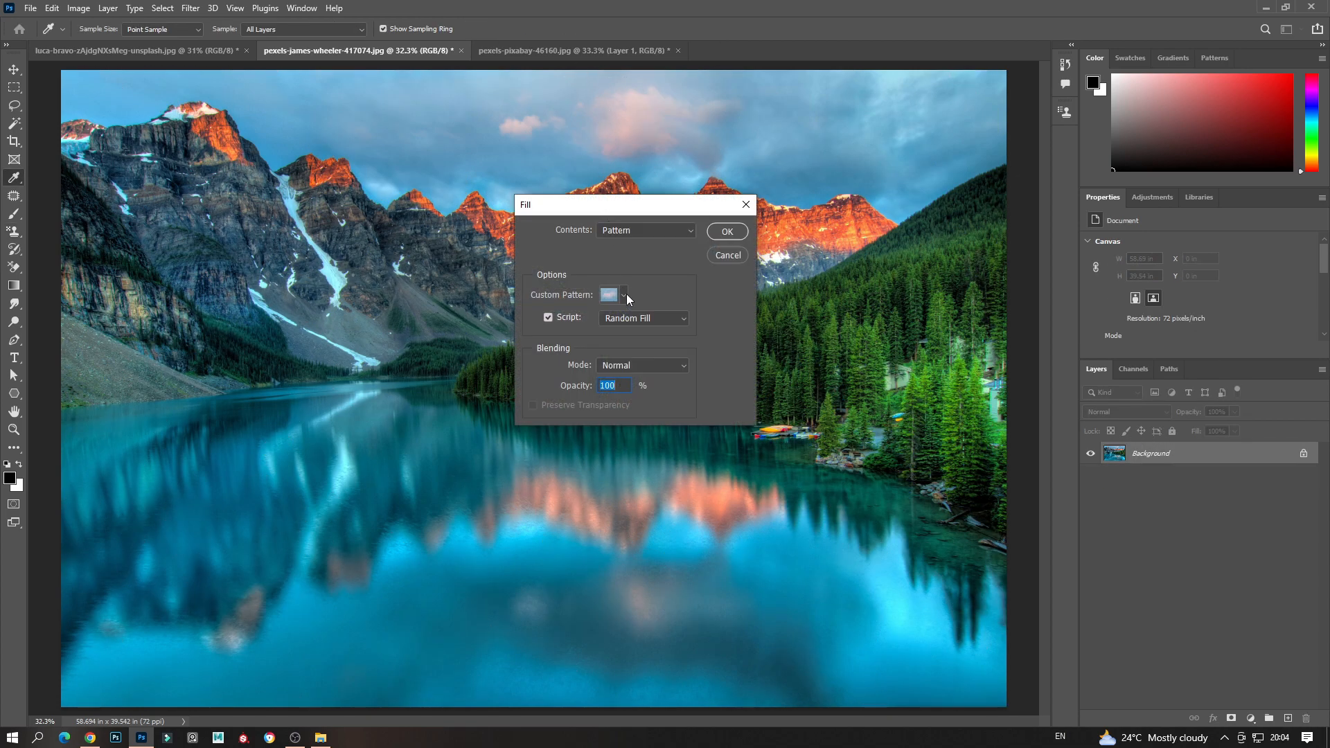
{"action": "left_click", "coordinate": [624, 296]}
{"action": "left_click", "coordinate": [694, 372]}
{"action": "left_click", "coordinate": [641, 246]}
{"action": "left_click", "coordinate": [727, 231]}
- Apply the dollar-bill Random Fill with density 4.8, maximum scale factor 0.7 and color randomness 0.06
{"action": "left_click_drag", "start_coordinate": [724, 251], "coordinate": [782, 250]}
{"action": "left_click_drag", "start_coordinate": [726, 321], "coordinate": [729, 318]}
{"action": "left_click_drag", "start_coordinate": [689, 408], "coordinate": [717, 409]}
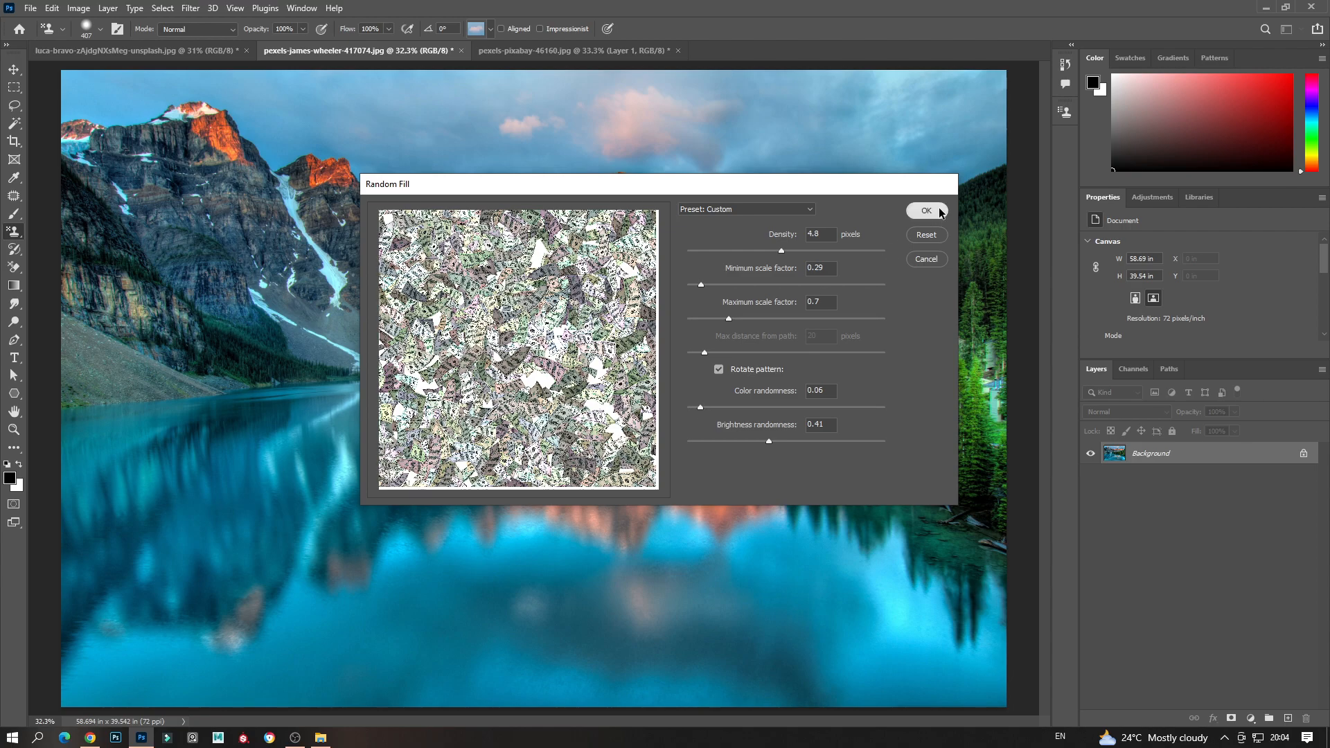
{"action": "left_click", "coordinate": [926, 211]}
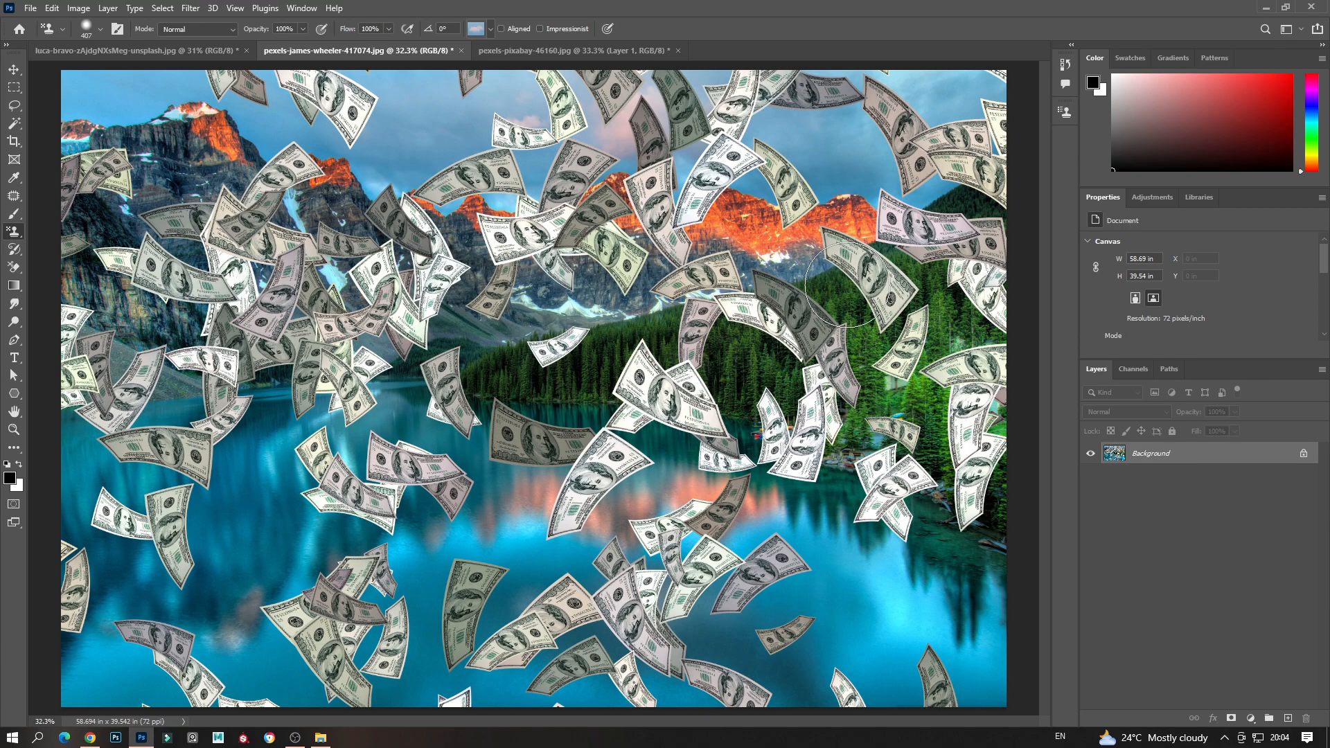